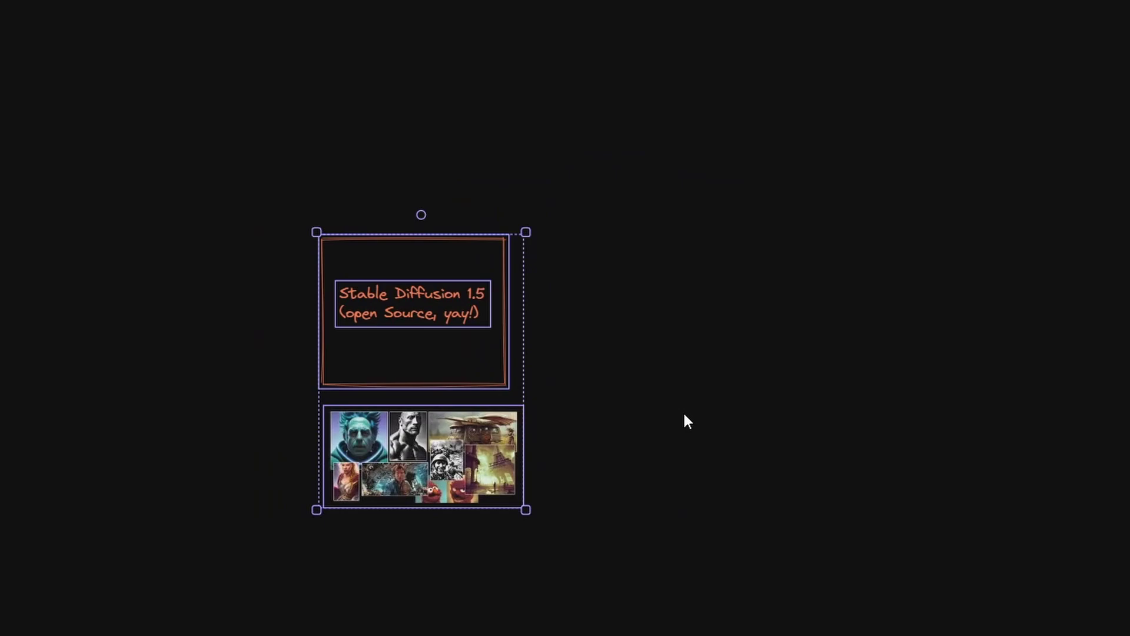
scroll(688, 421, "right", 10)
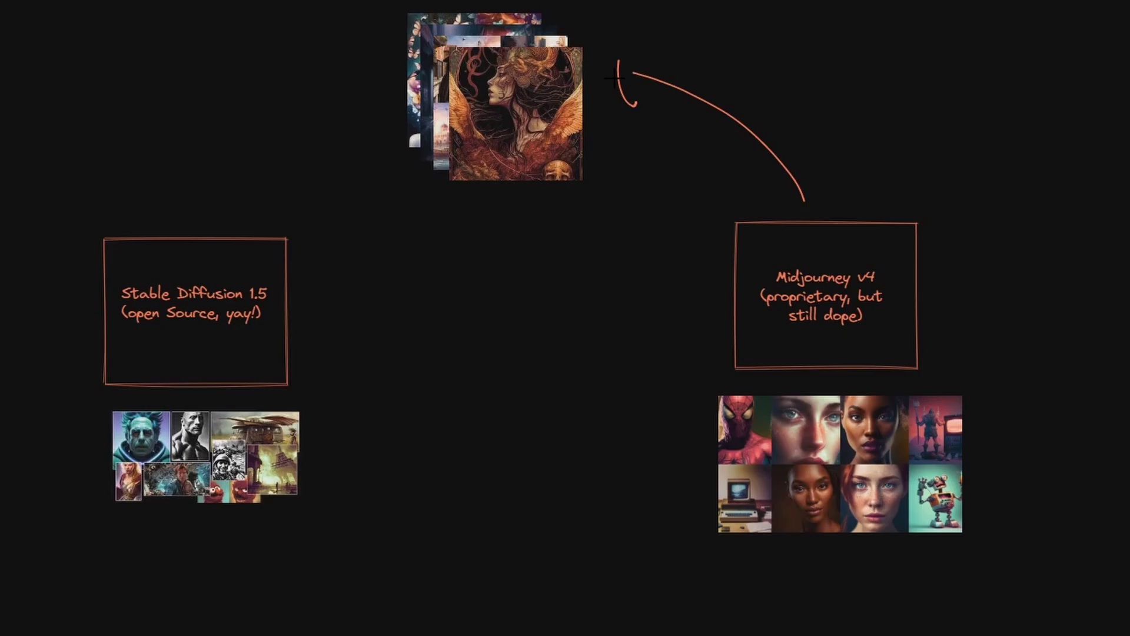
Step: Draw curved arrows from the Midjourney V4 box to the image stack and on to Stable Diffusion 1.5
left_click_drag(652, 57, 617, 61)
mouse_move(387, 92)
left_mouse_down()
mouse_move(296, 168)
mouse_move(328, 186)
left_mouse_up()
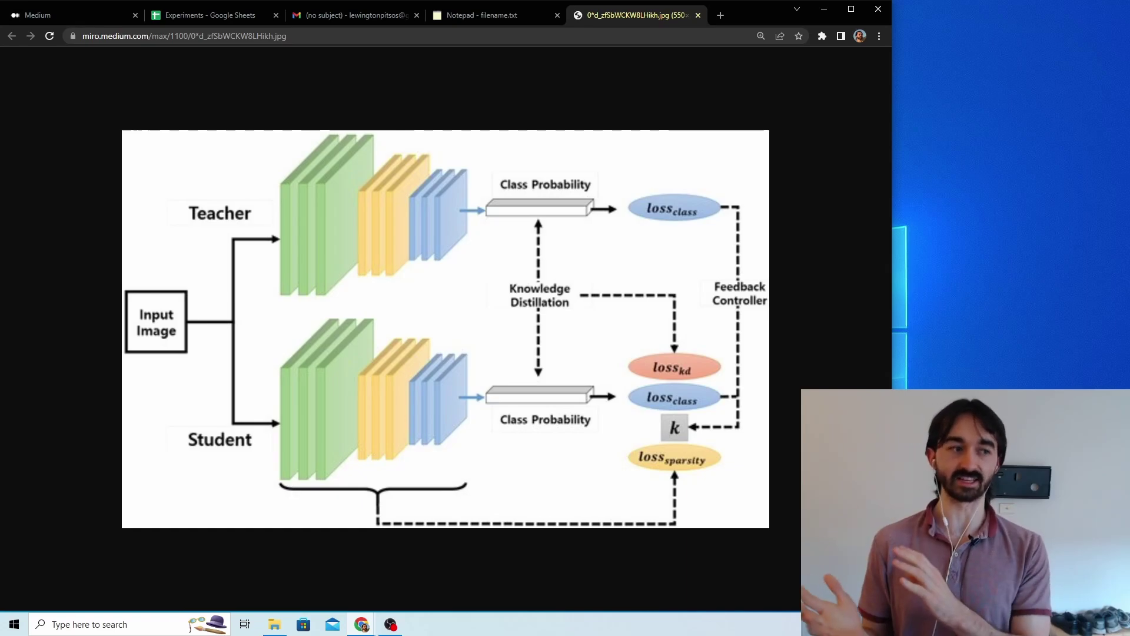
Step: Switch to the Experiments sheet, browse the dog image grids per run, and reset zoom to 100%
key("ctrl+2")
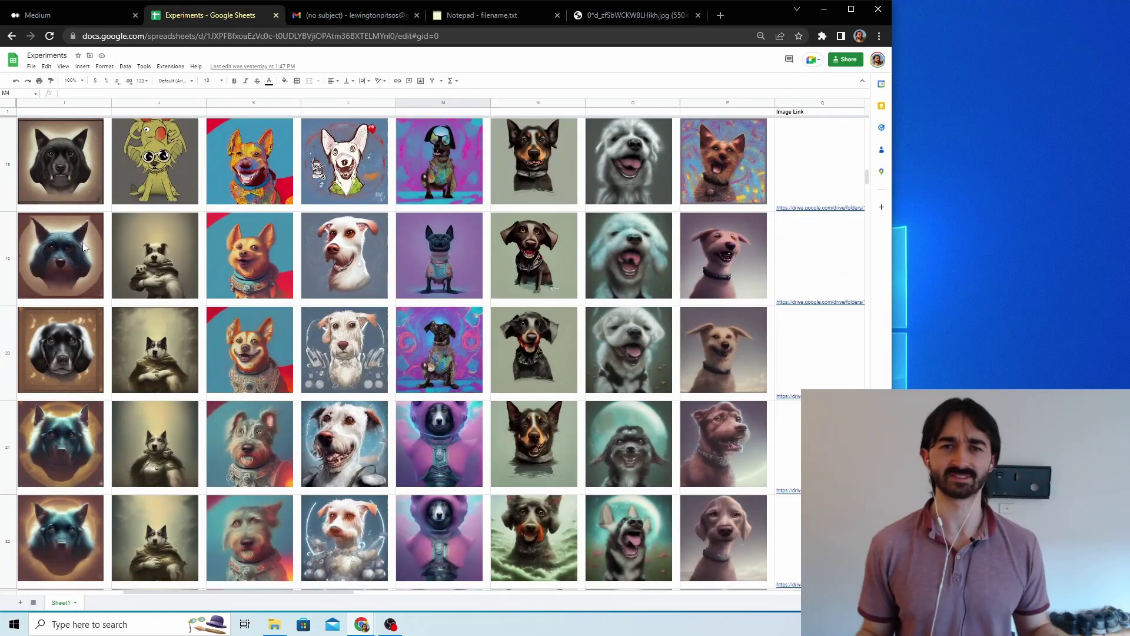
scroll(650, 247, "down", 15)
scroll(650, 247, "left", 2)
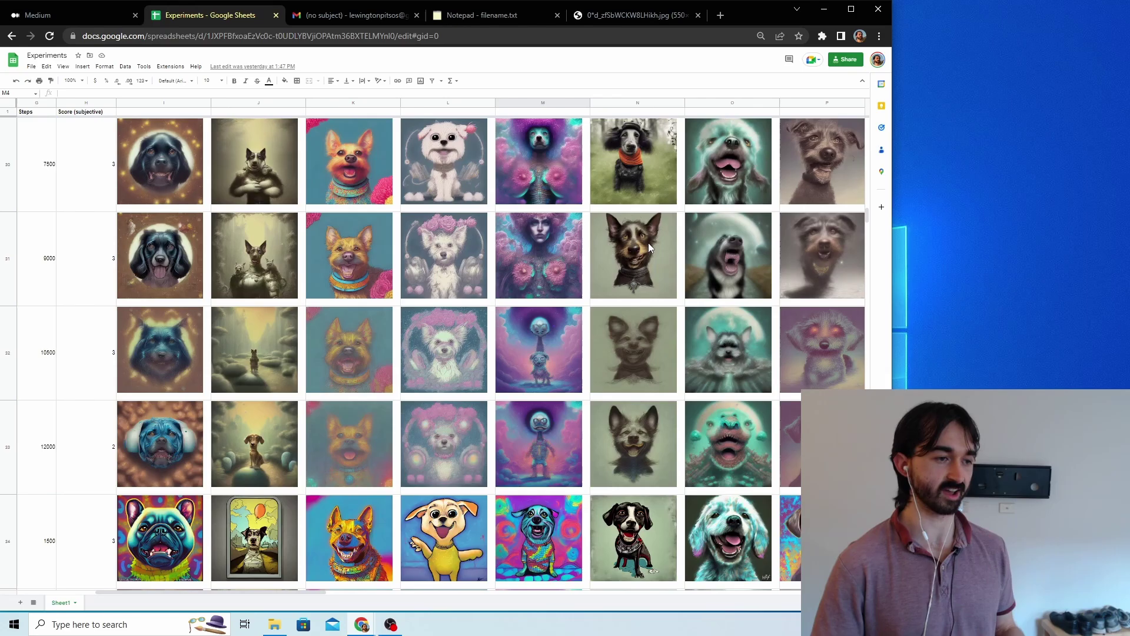
scroll(648, 243, "down", 3)
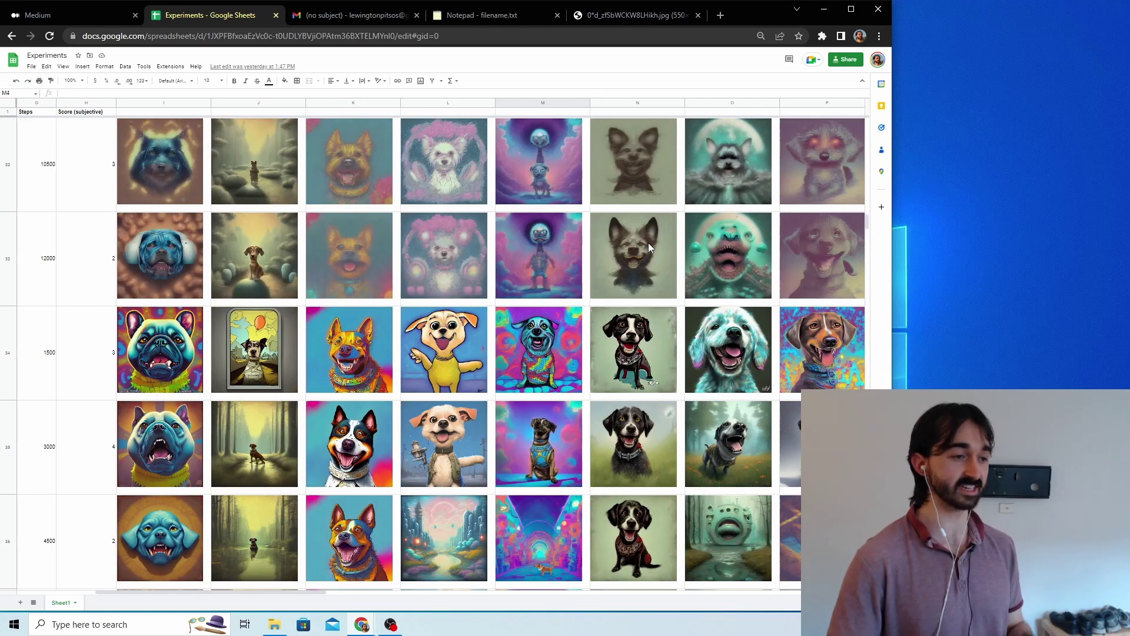
scroll(649, 242, "down", 8)
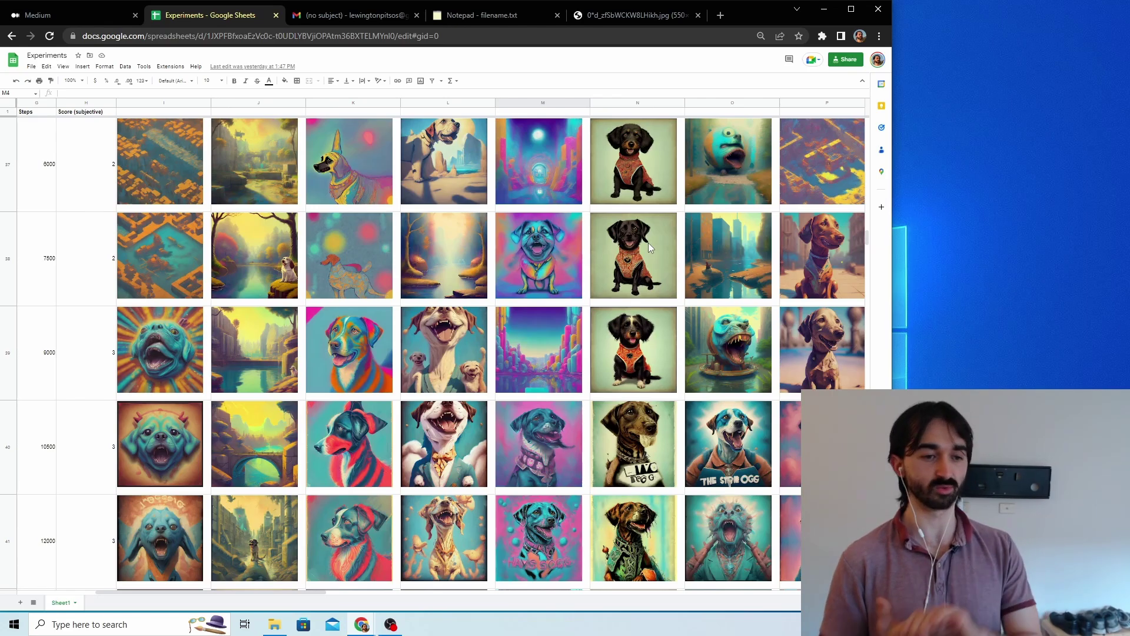
scroll(648, 243, "down", 3)
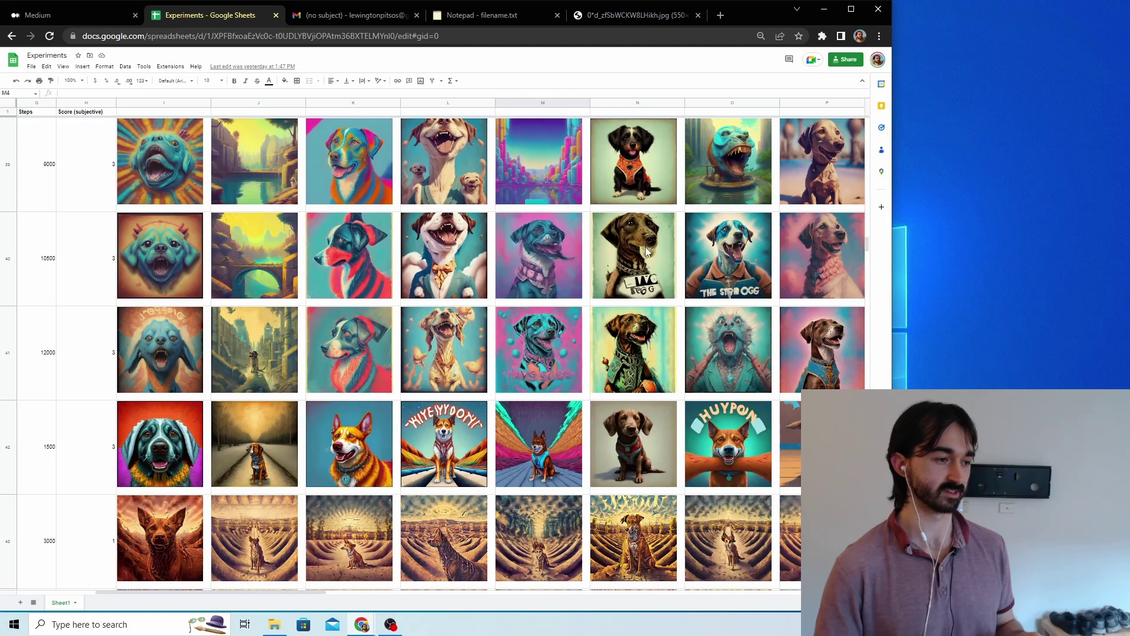
scroll(648, 250, "down", 6)
scroll(647, 261, "up", 15)
key("ctrl+0")
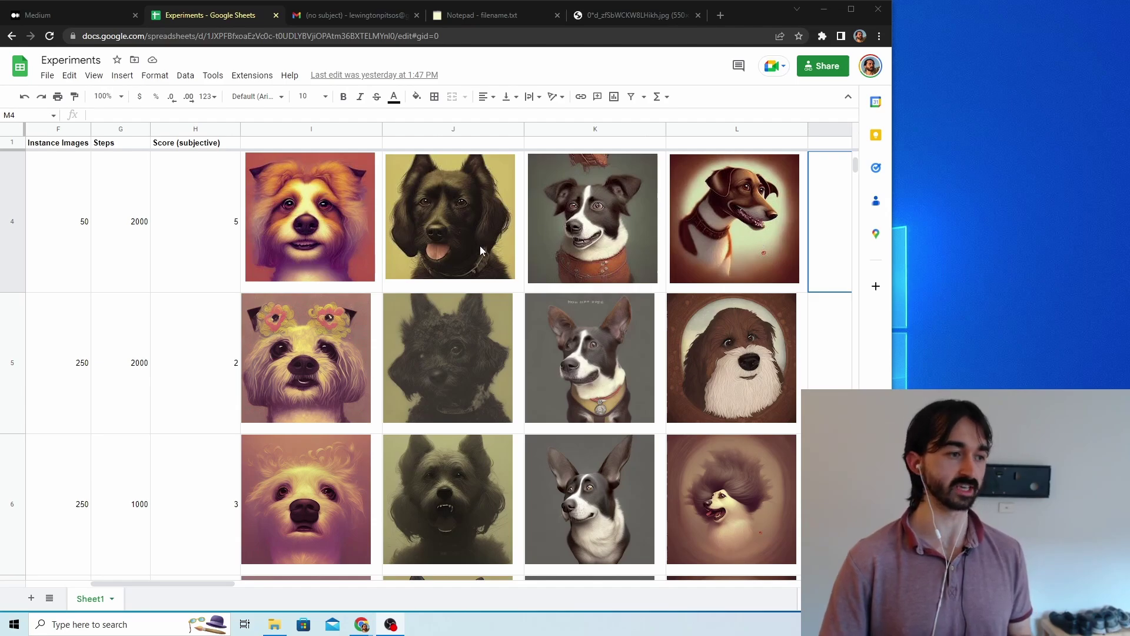
scroll(479, 245, "down", 3)
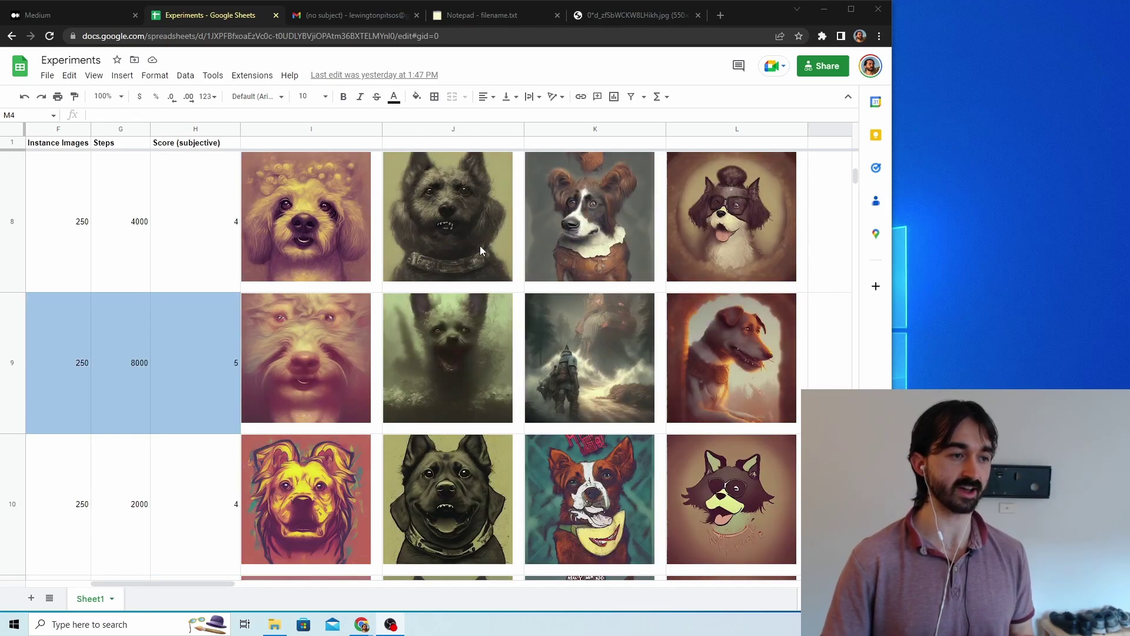
scroll(480, 251, "down", 1)
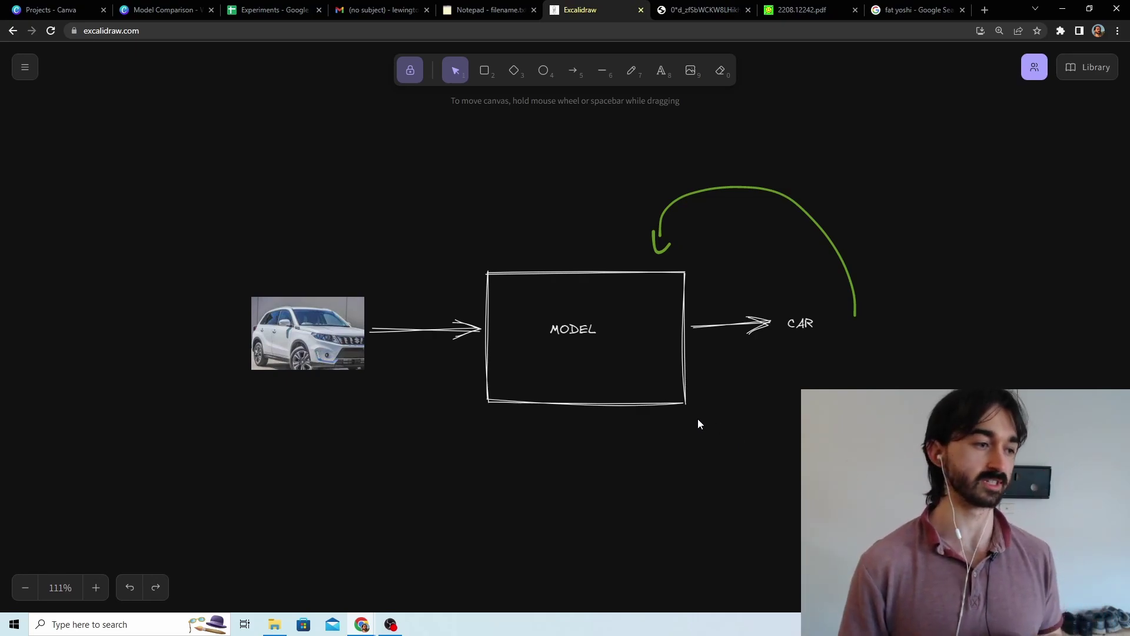
Step: Duplicate the CAR label and place the copy above the car photo
left_click(807, 327)
left_click_drag(806, 327, 311, 269, "alt")
left_click(457, 259)
Step: Move the output CAR label right onto the end of MODEL's arrow, then adjust the car photo
left_click(798, 326)
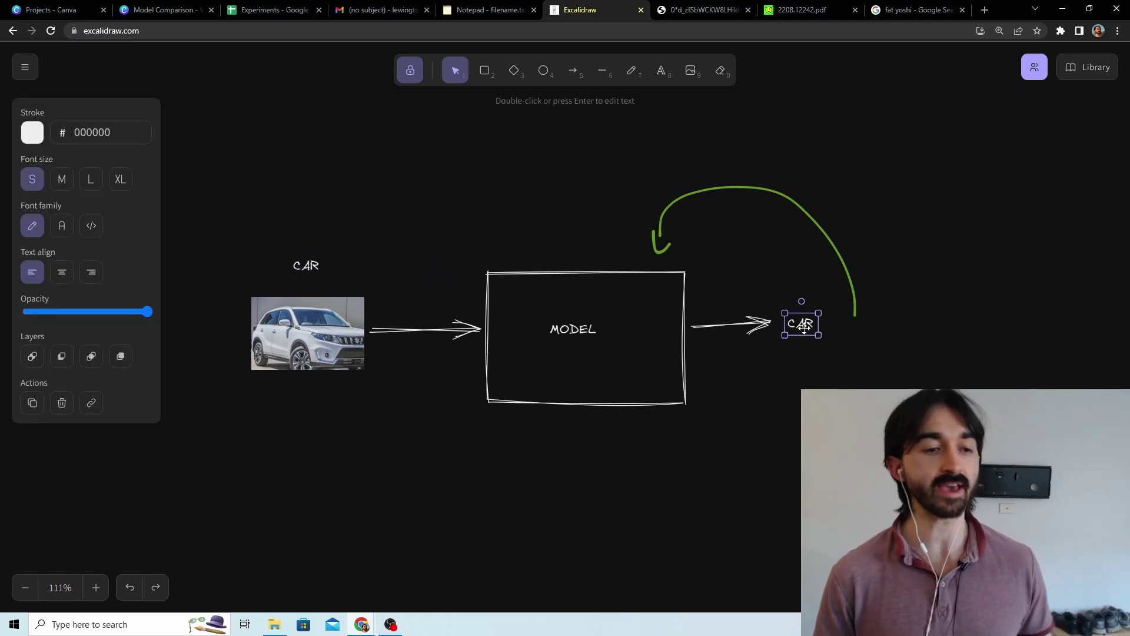
left_click(297, 269)
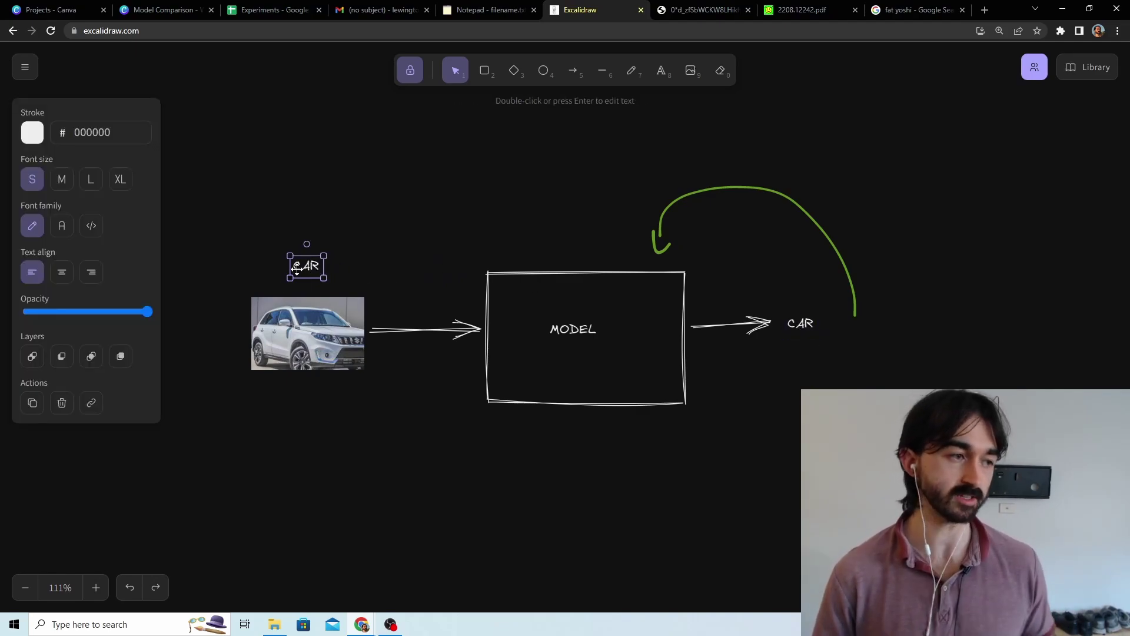
left_click(794, 325)
left_click_drag(794, 325, 848, 334)
left_click(910, 314)
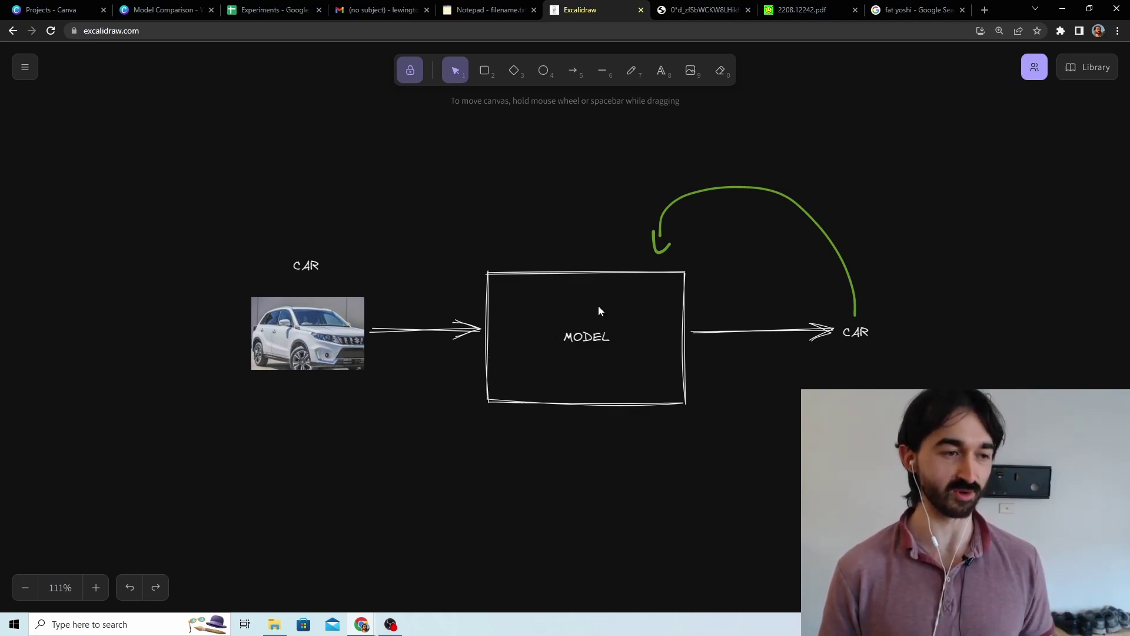
left_click_drag(854, 332, 855, 334)
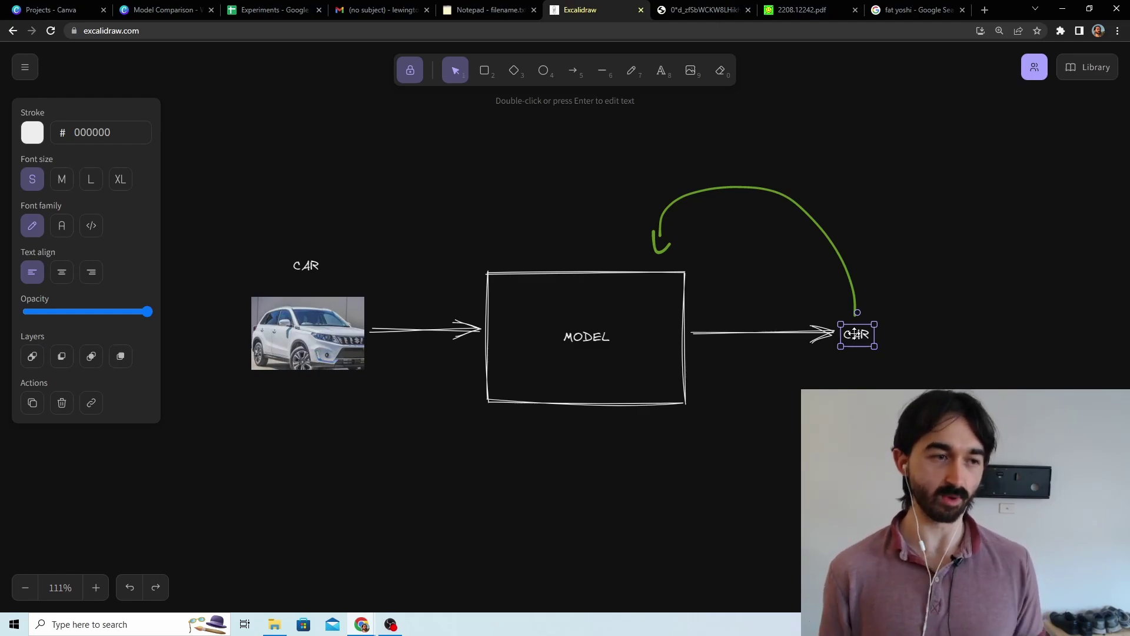
left_click_drag(855, 334, 854, 335)
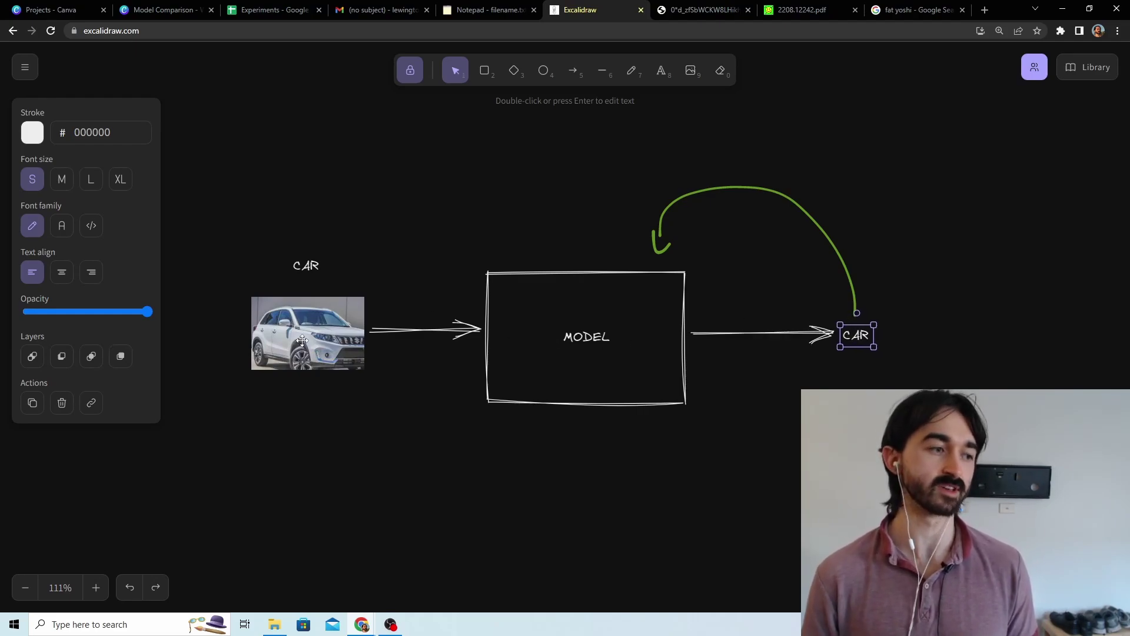
mouse_move(302, 341)
left_mouse_down()
mouse_move(291, 337)
mouse_move(317, 341)
left_mouse_up()
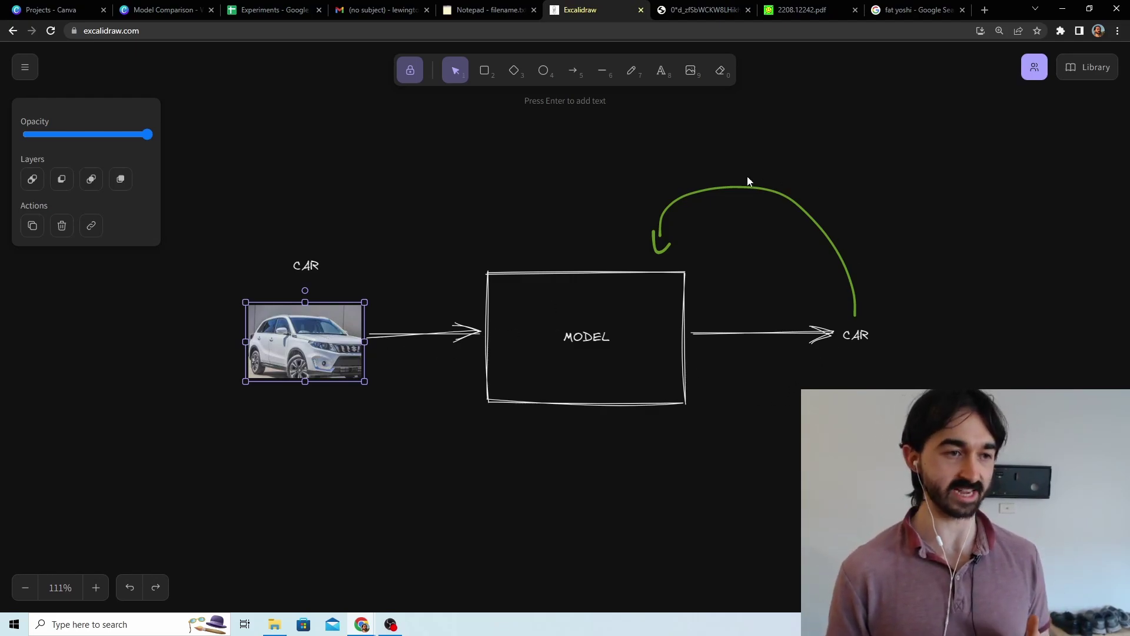
Step: Fine-tune the upper diagram's car photo and output CAR label positions
left_click_drag(342, 344, 358, 352)
left_click(861, 329)
left_click_drag(860, 329, 859, 331)
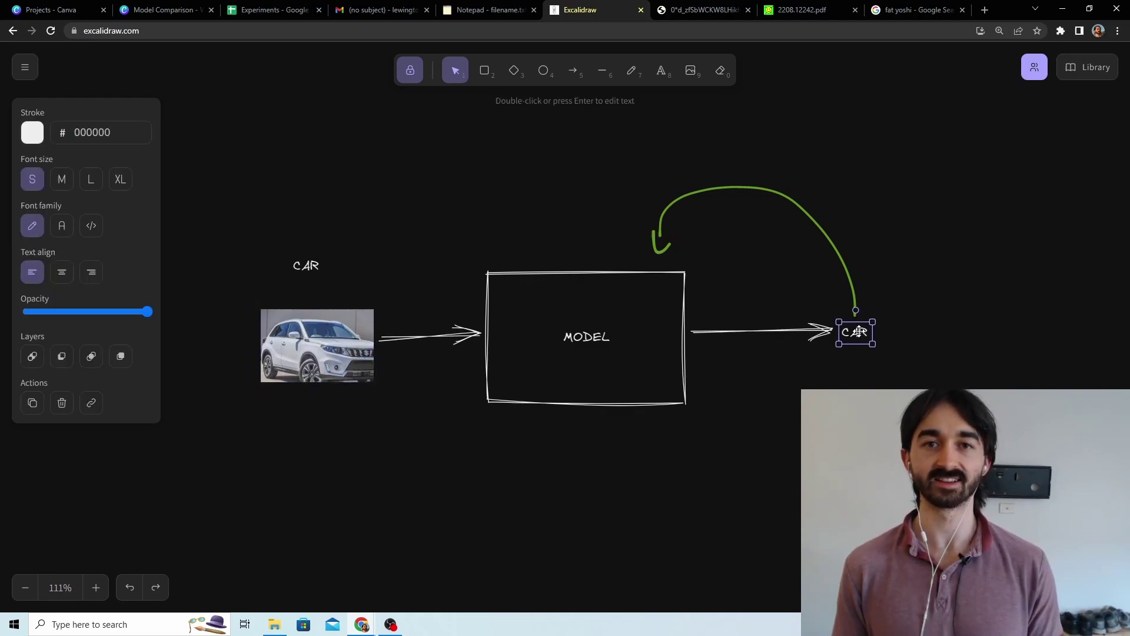
left_click_drag(309, 365, 317, 357)
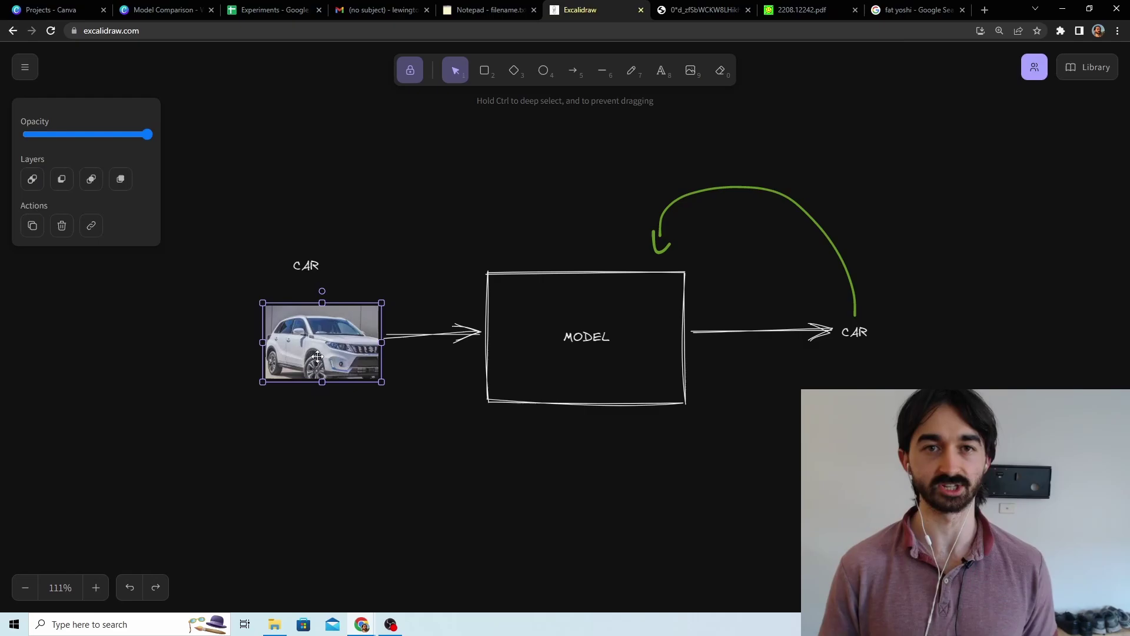
Step: In the lower orange-curve diagram, shift the car photo right and down toward its input arrow
scroll(680, 372, "down", 2)
scroll(680, 377, "down", 8)
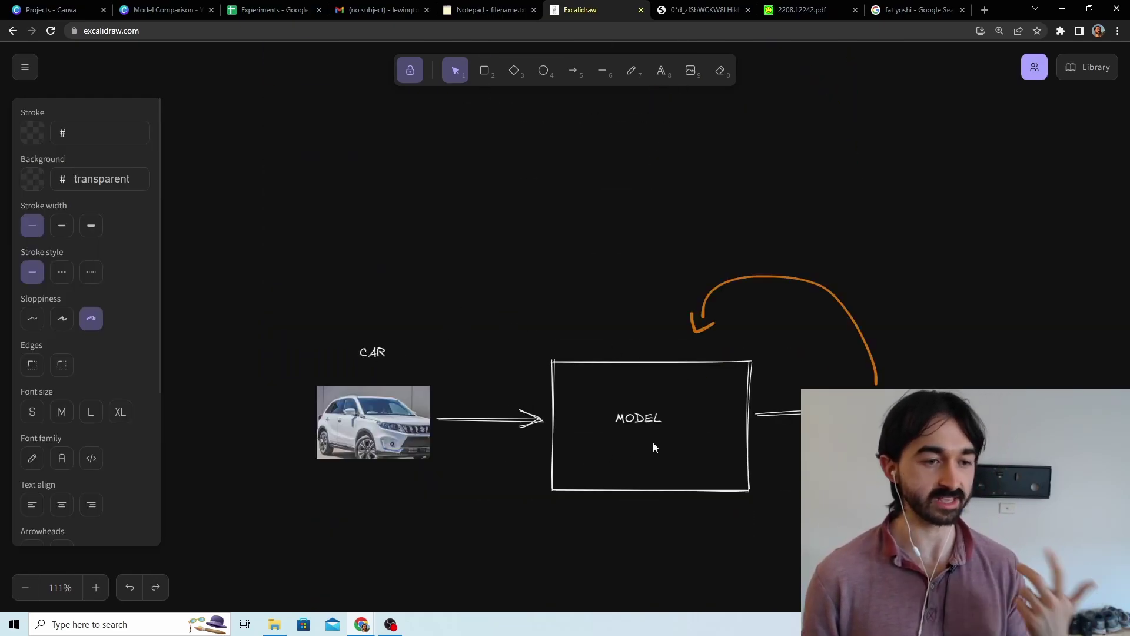
left_click(871, 418)
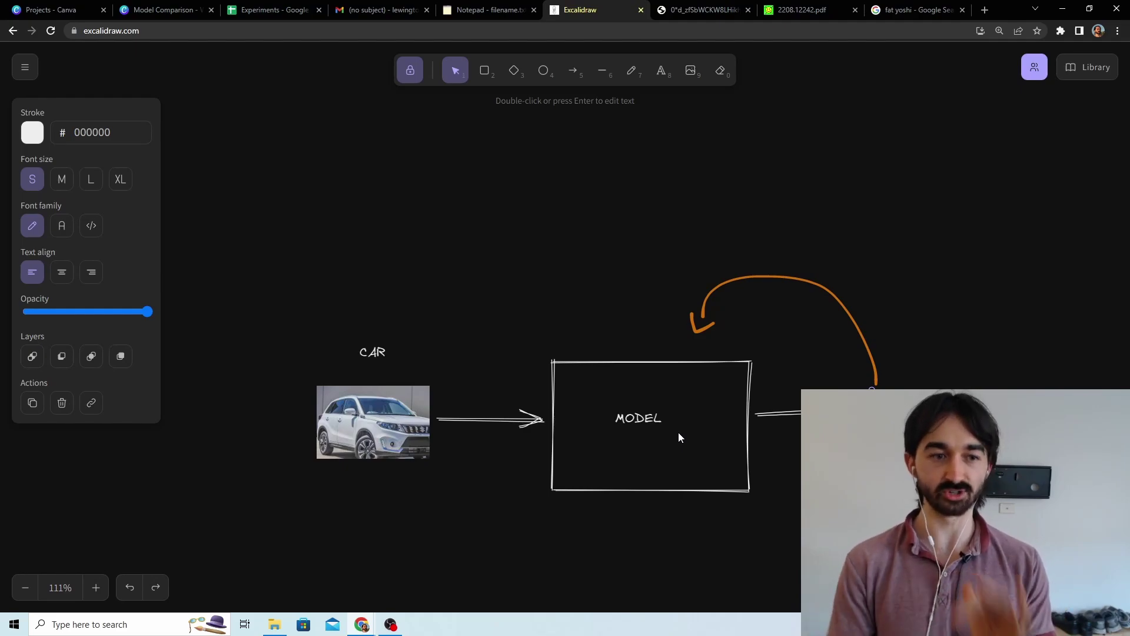
key("Escape")
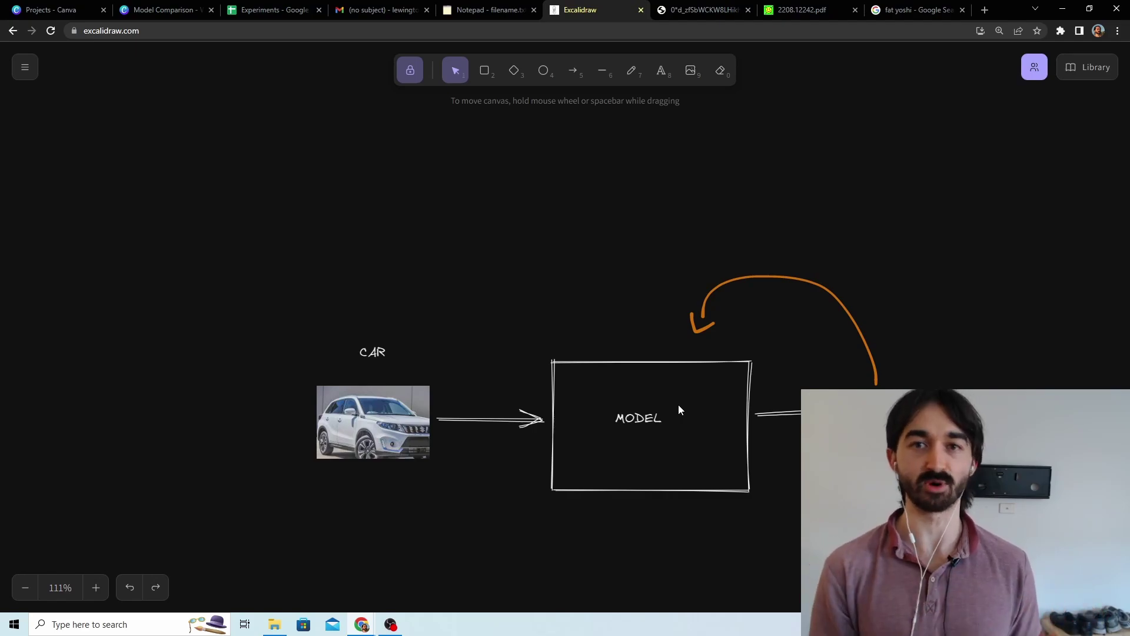
left_click(873, 419)
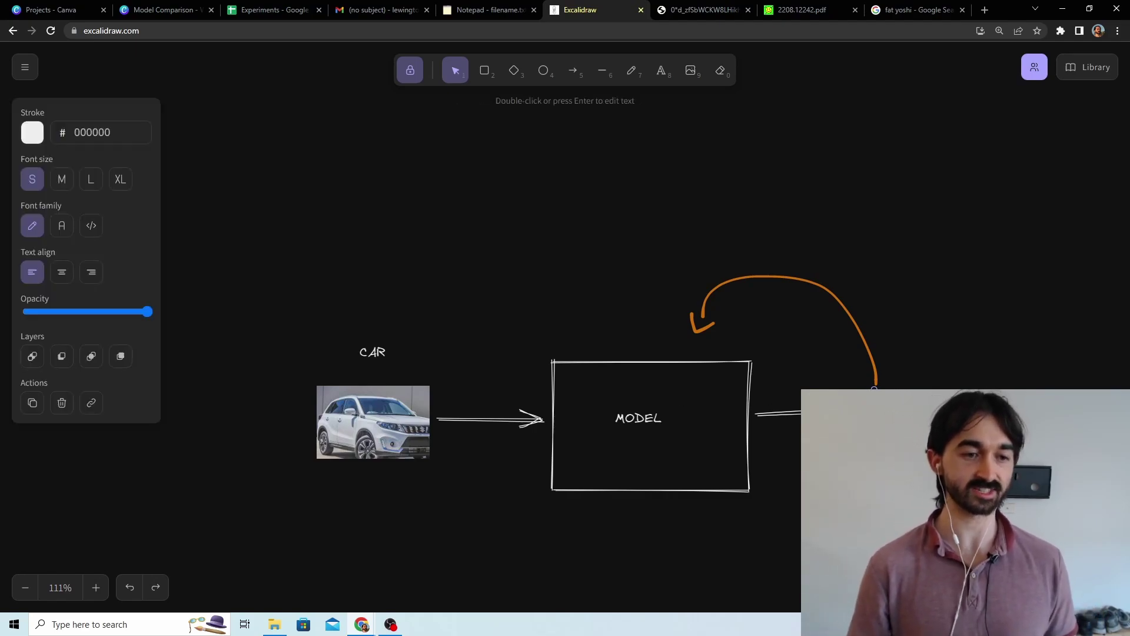
left_click_drag(402, 423, 409, 425)
left_click(451, 479)
left_click_drag(372, 461, 386, 467)
left_click(728, 426)
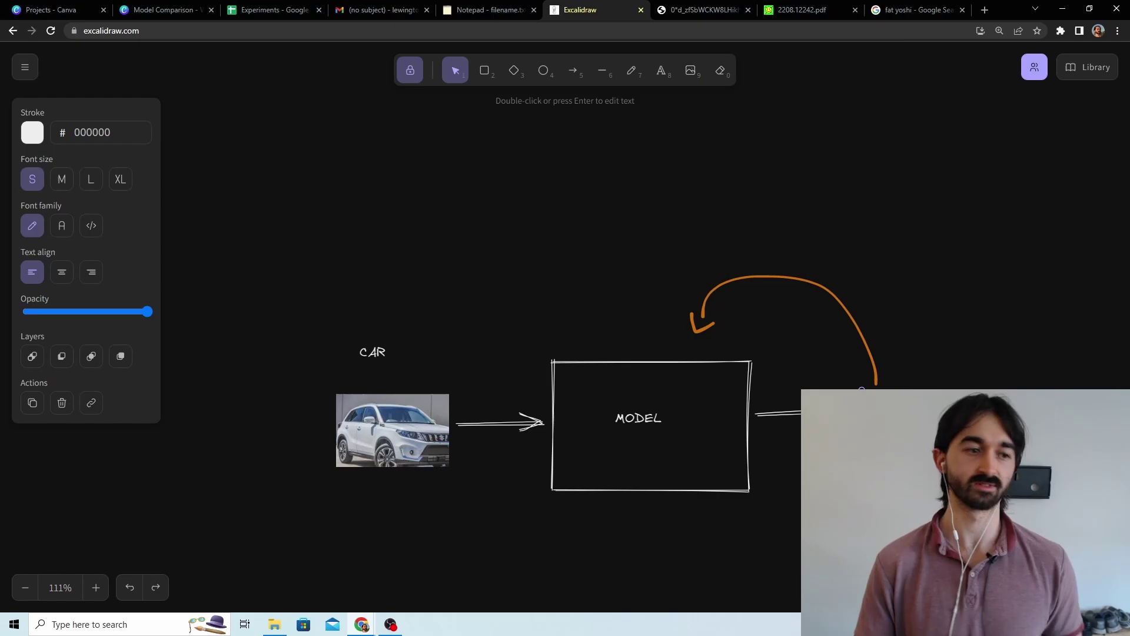
scroll(731, 295, "down", 10)
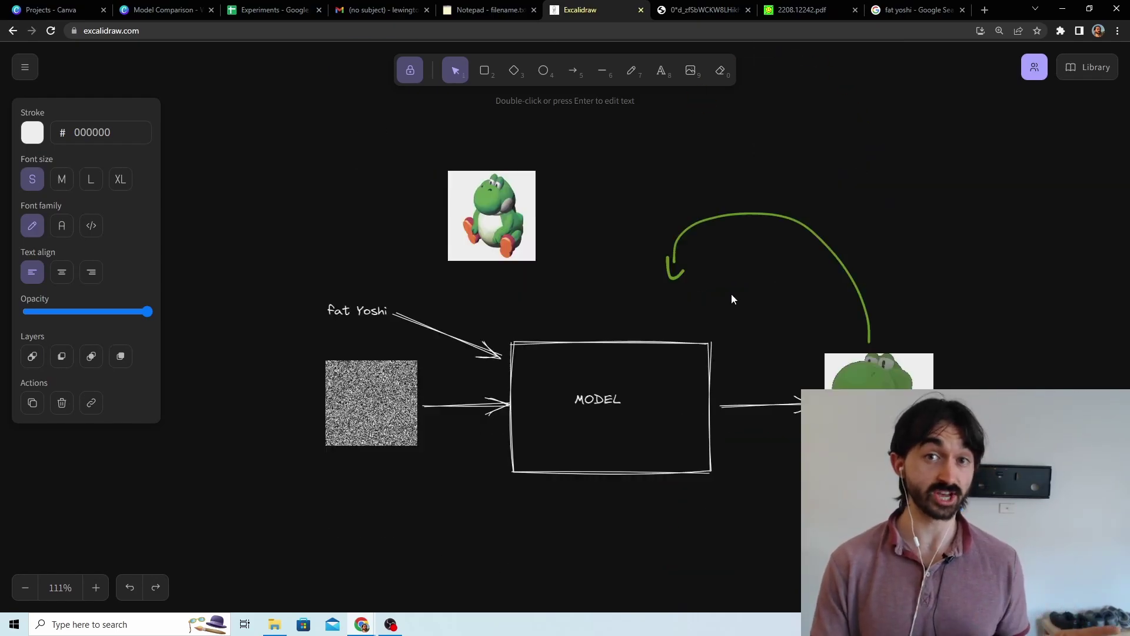
Step: Reposition the fat Yoshi label, noise image and both Yoshi images, then bring up the DreamBooth paper
scroll(732, 299, "down", 2)
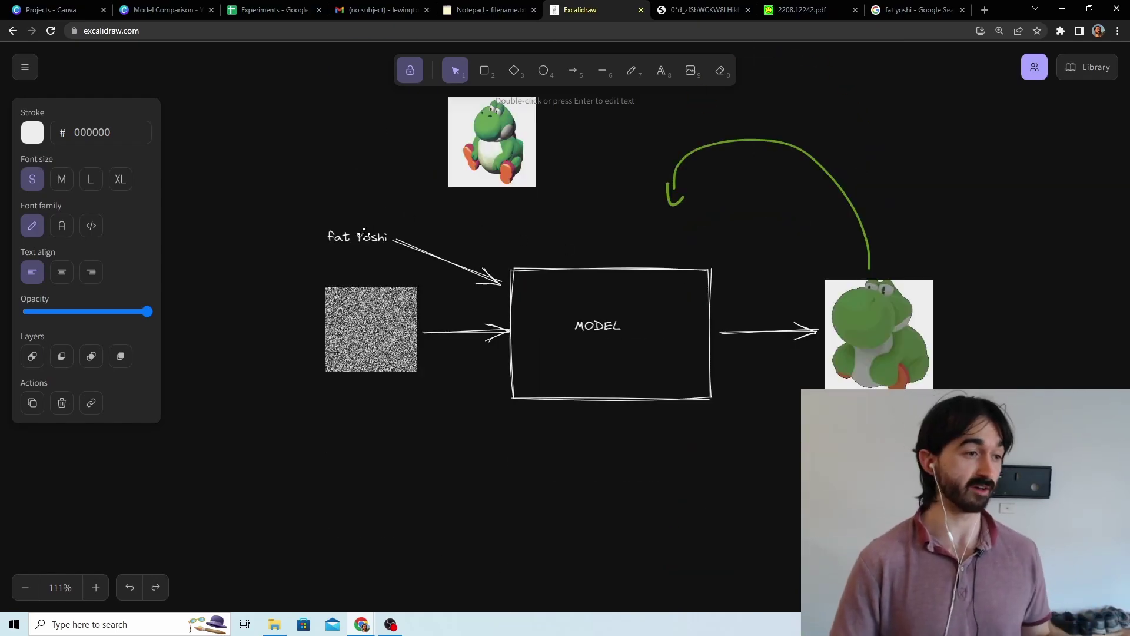
left_click_drag(363, 237, 381, 231)
left_click_drag(381, 304, 388, 304)
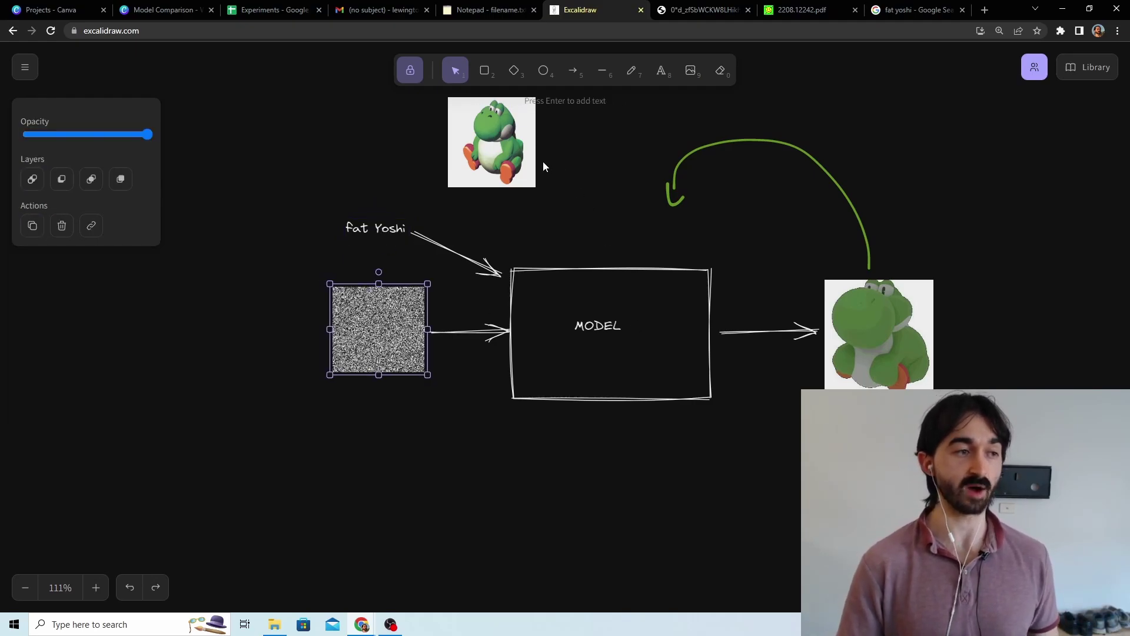
left_click_drag(495, 158, 386, 150)
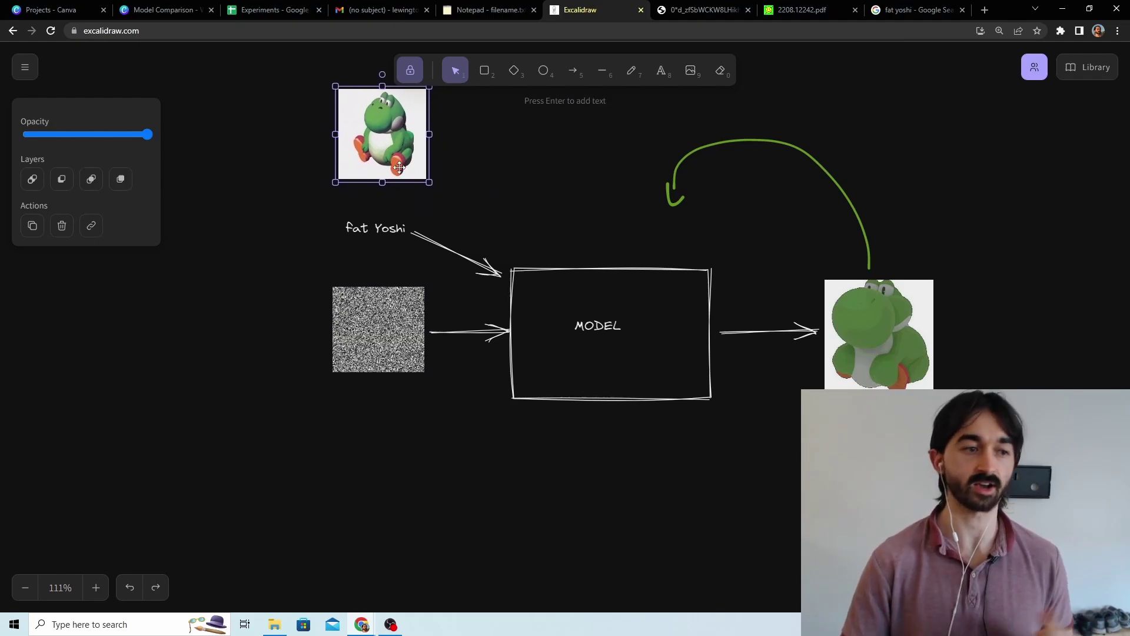
mouse_move(852, 339)
left_mouse_down()
mouse_move(843, 336)
mouse_move(860, 336)
left_mouse_up()
left_click_drag(383, 135, 399, 144)
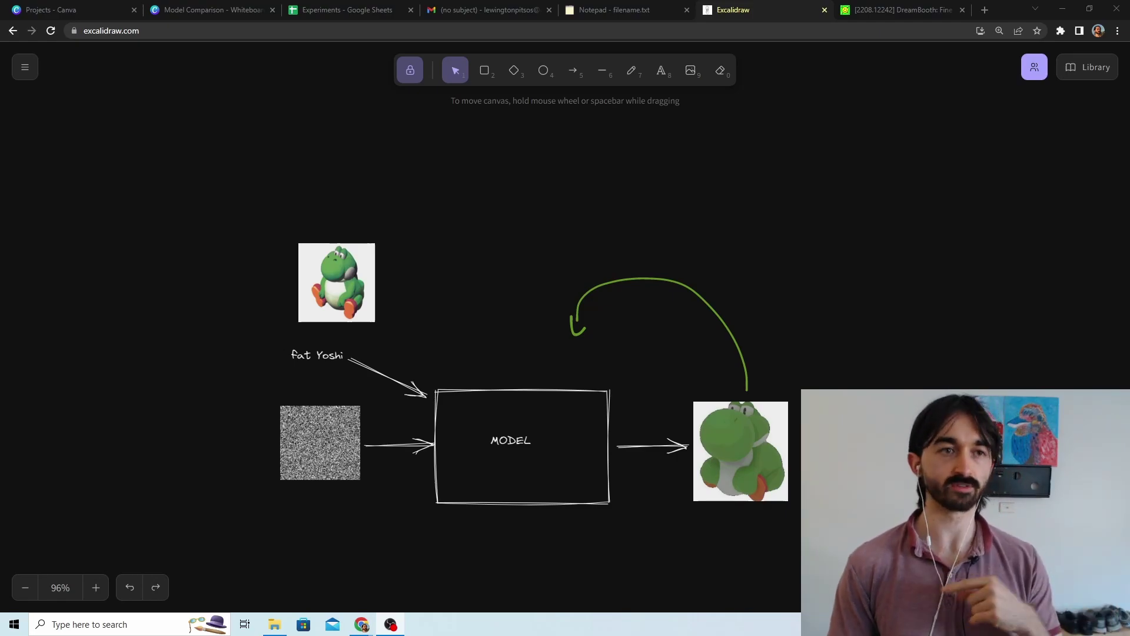
left_click(922, 6)
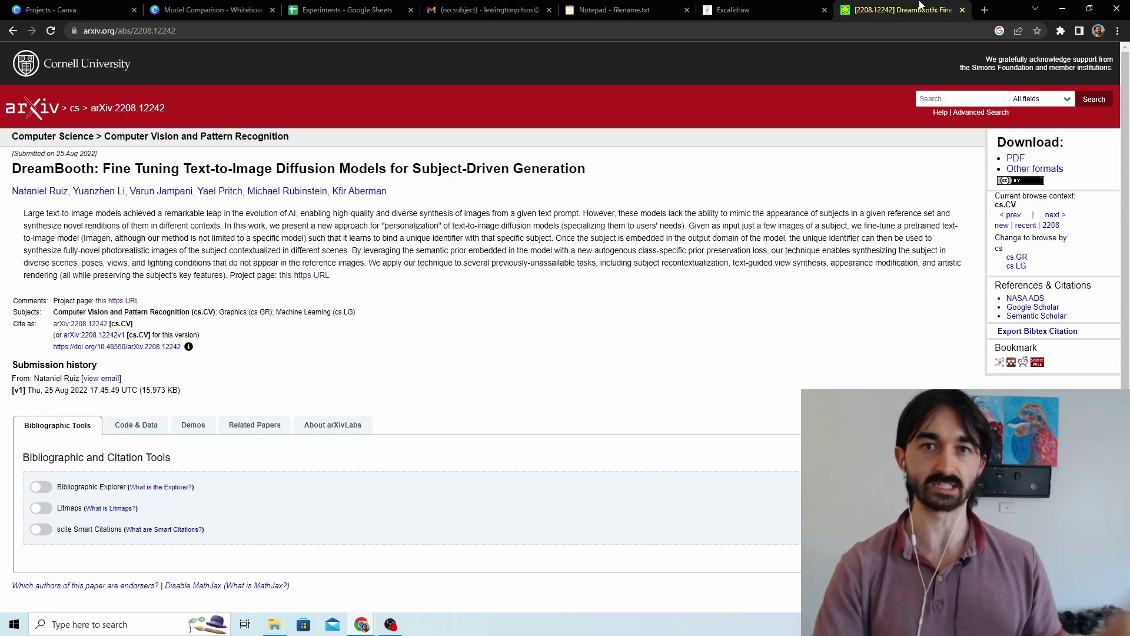
Step: Close the DreamBooth arXiv tab and scroll down the Excalidraw canvas
key("ctrl+w")
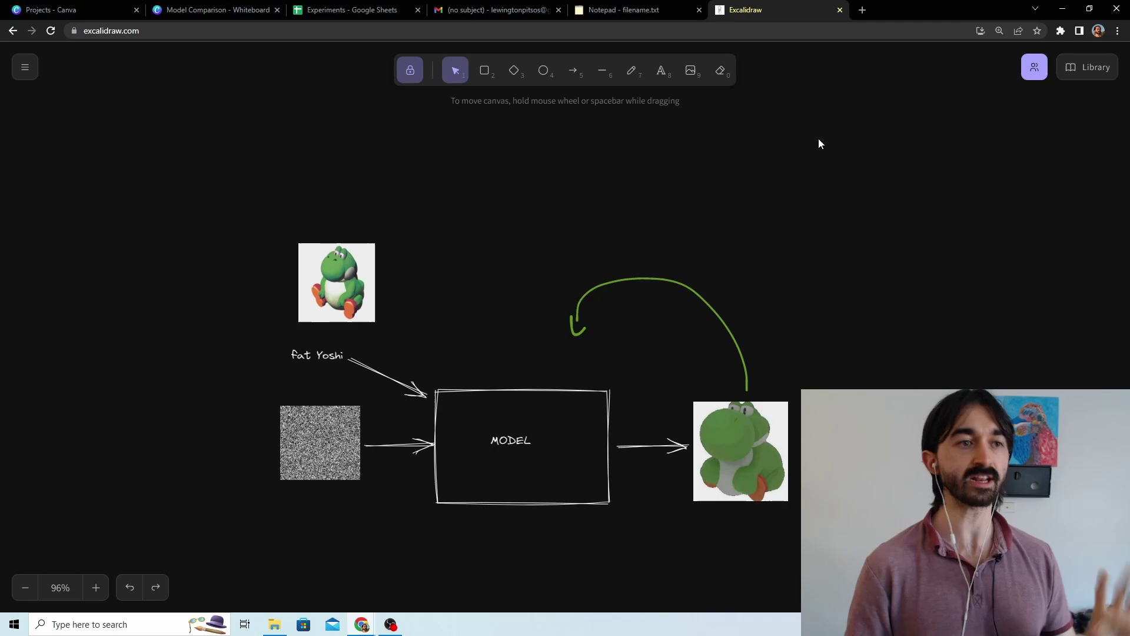
scroll(861, 220, "down", 1)
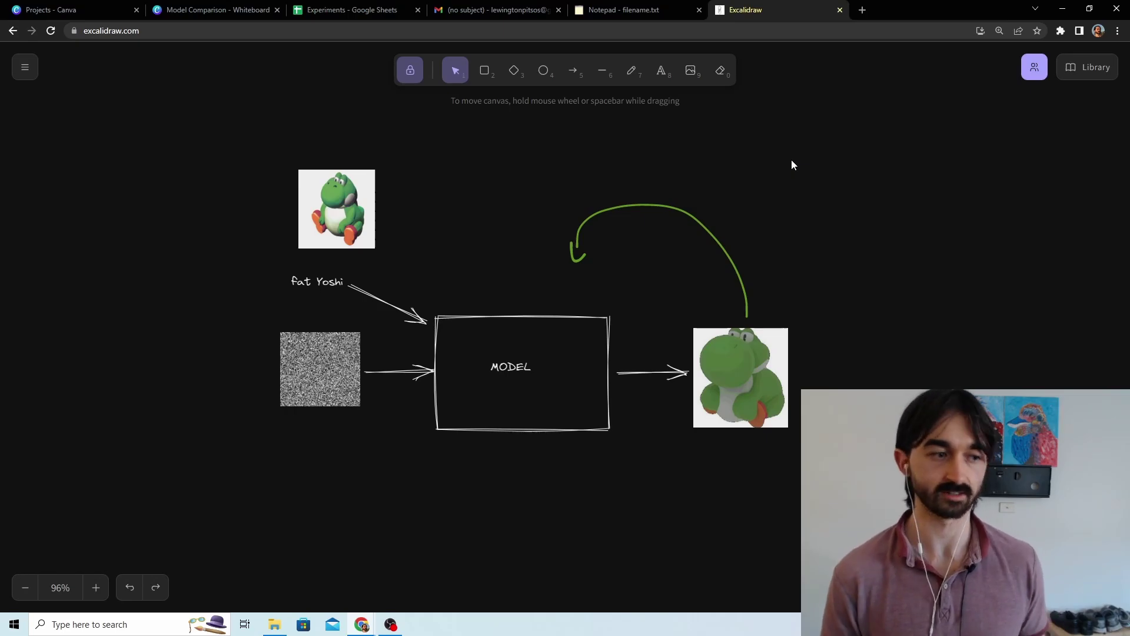
scroll(792, 160, "down", 3)
scroll(791, 160, "down", 4)
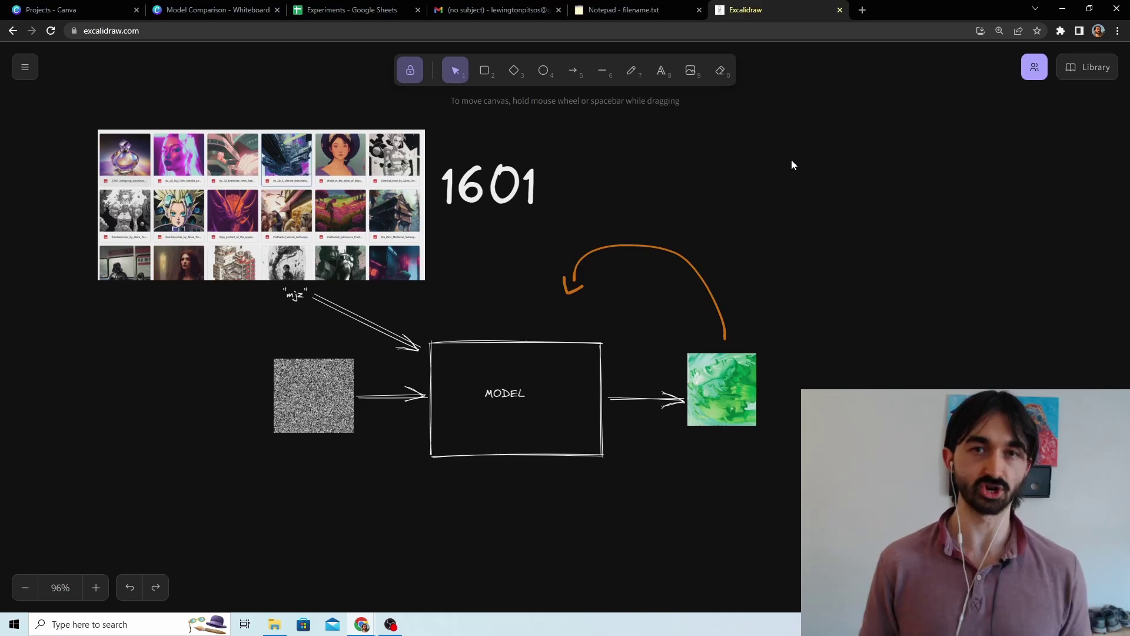
Step: Nudge the mjz label toward the MODEL box, then switch to the Experiments spreadsheet
key("ctrl+z")
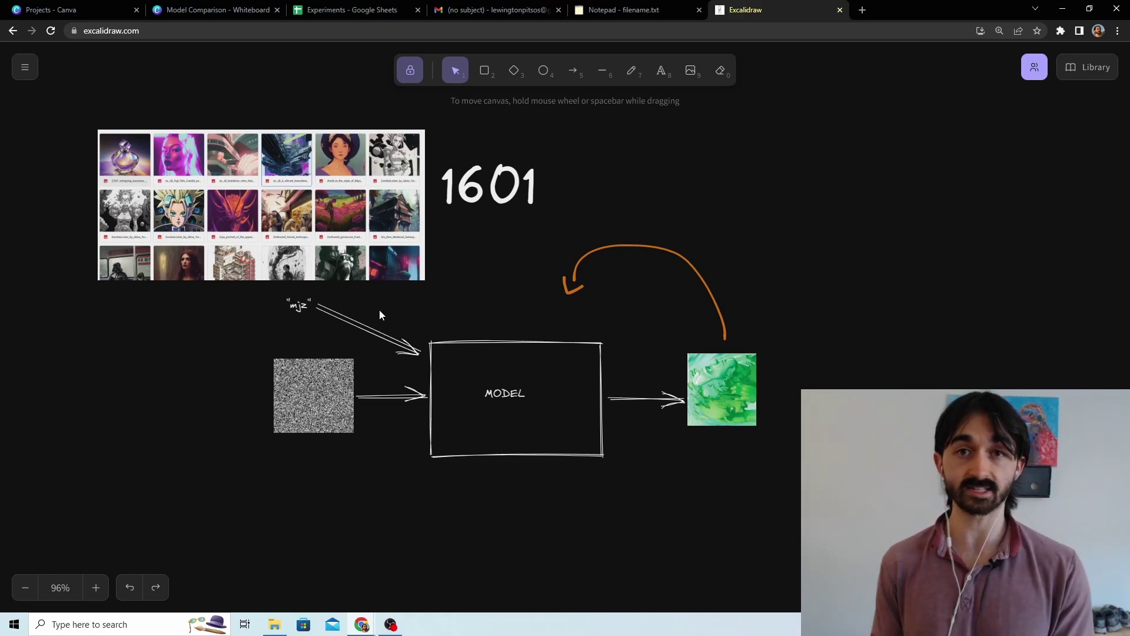
left_click(299, 305)
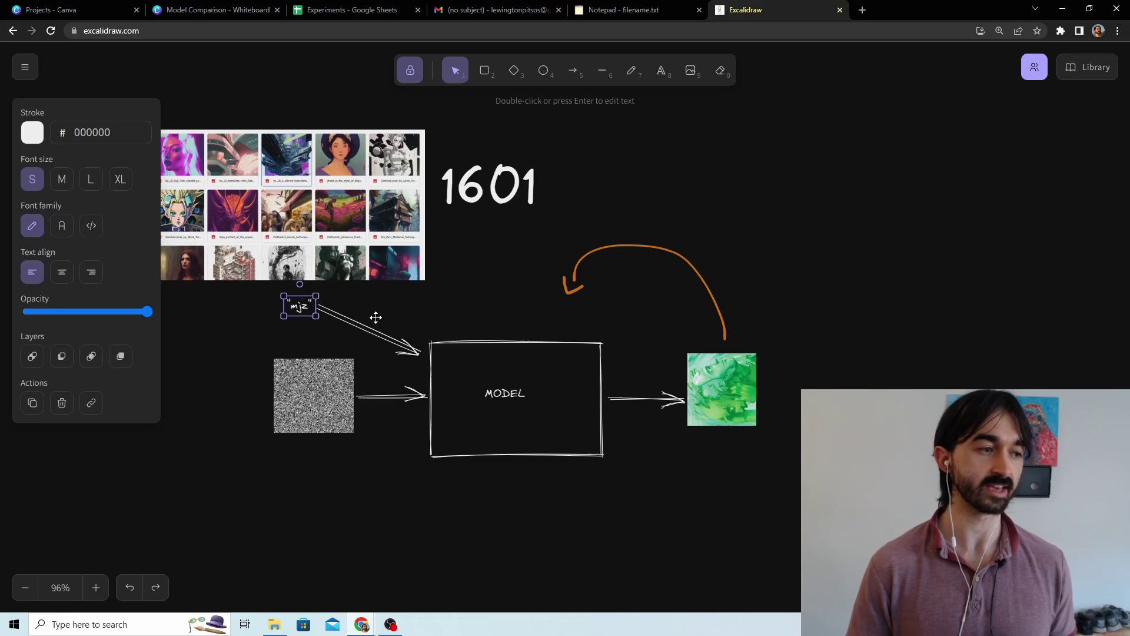
left_click(441, 316)
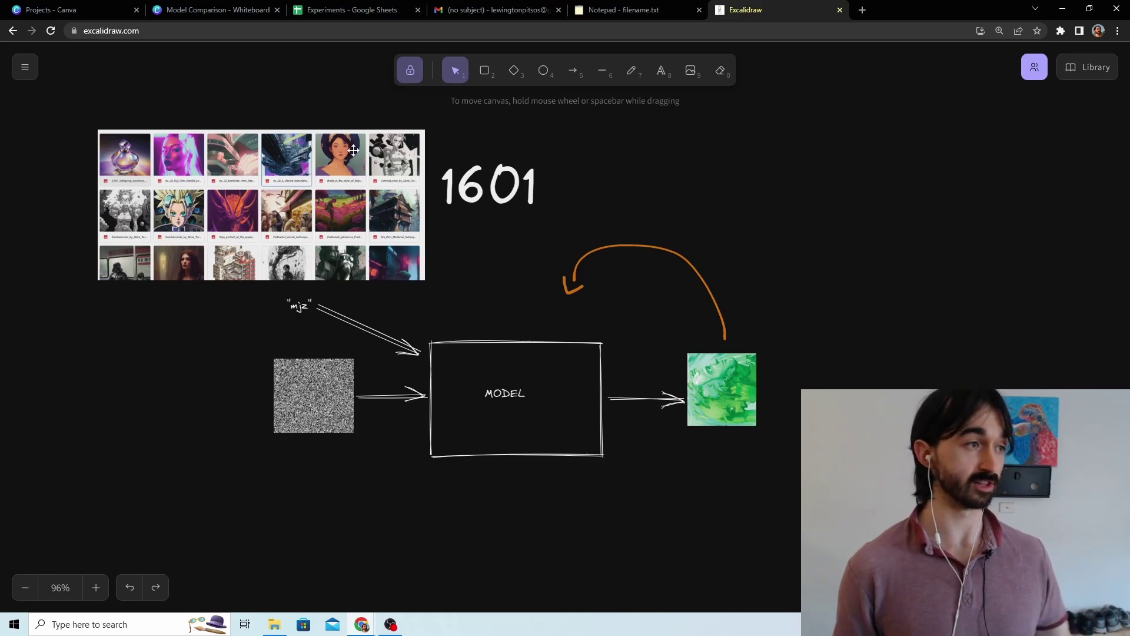
left_click(346, 12)
scroll(514, 294, "up", 15)
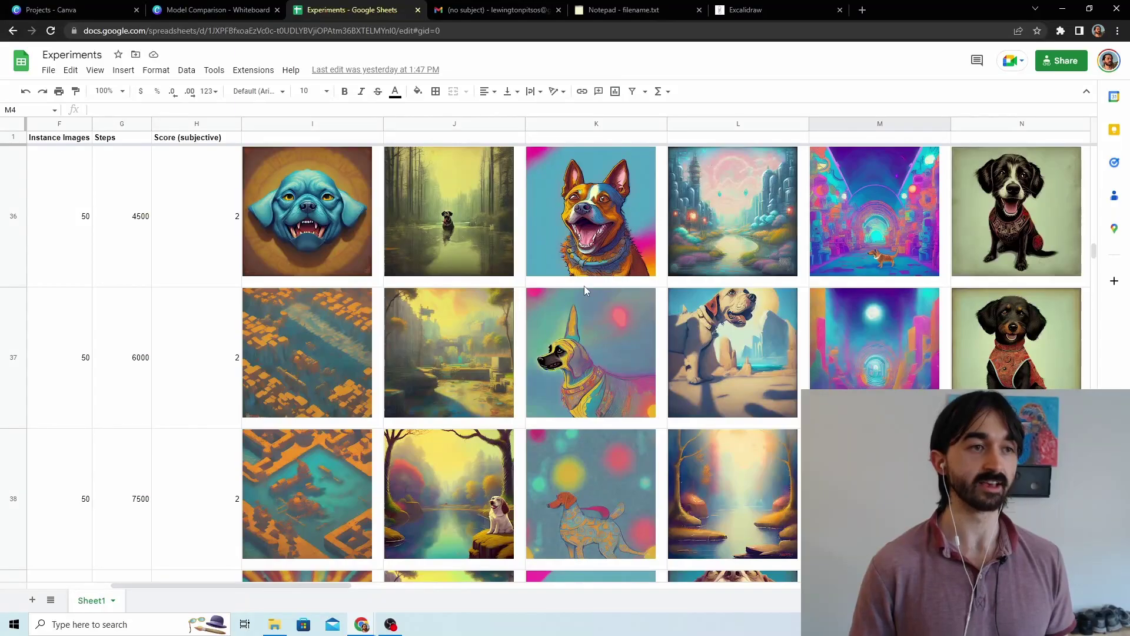
Step: Go back from the Experiments spreadsheet to the Excalidraw diagram
left_click(745, 10)
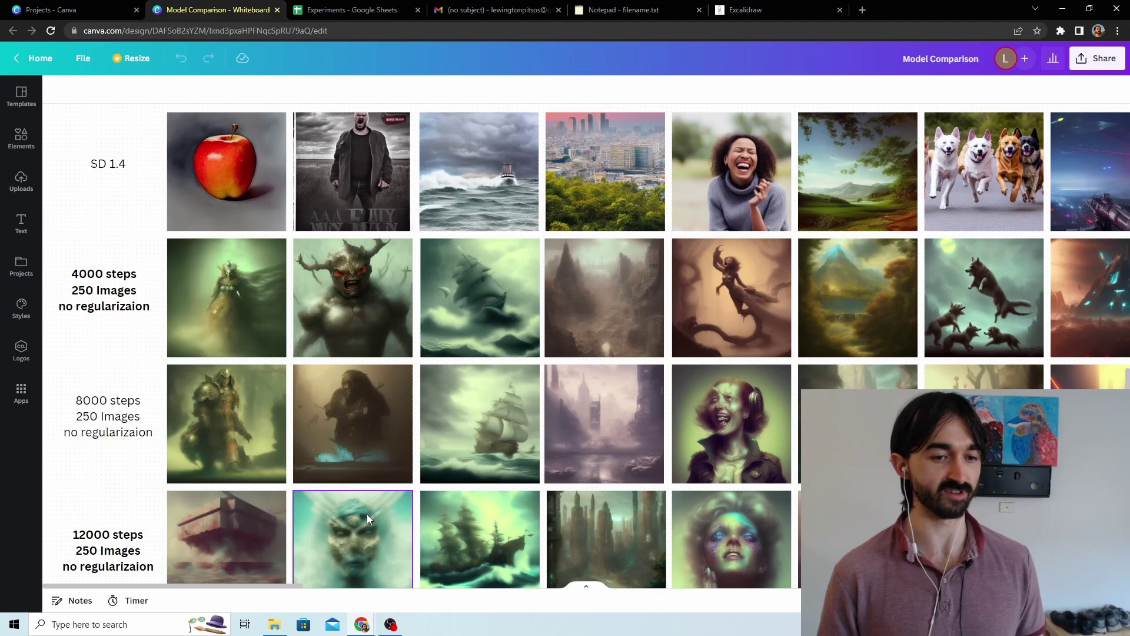
Step: Scroll the Canva comparison grid sideways, then switch to the Excalidraw AI ANIMATION diagram
scroll(366, 514, "right", 2)
scroll(367, 518, "right", 4)
key("ctrl+6")
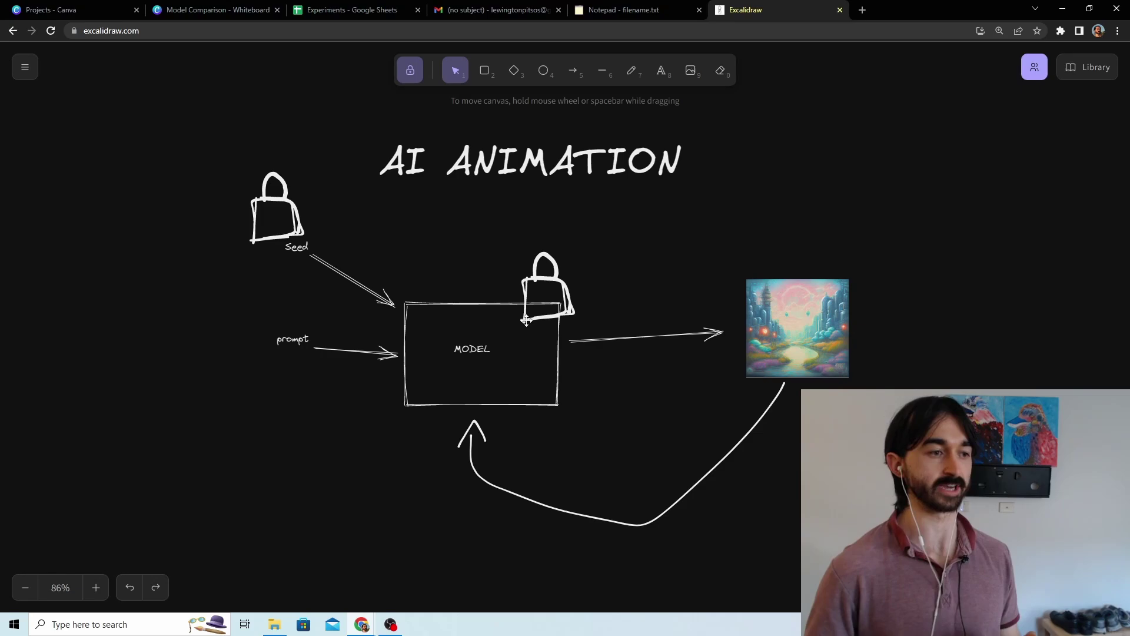
Step: Nudge the prompt label and landscape image, then delete the padlock sketch above Seed
left_click_drag(290, 343, 283, 349)
left_click(796, 339)
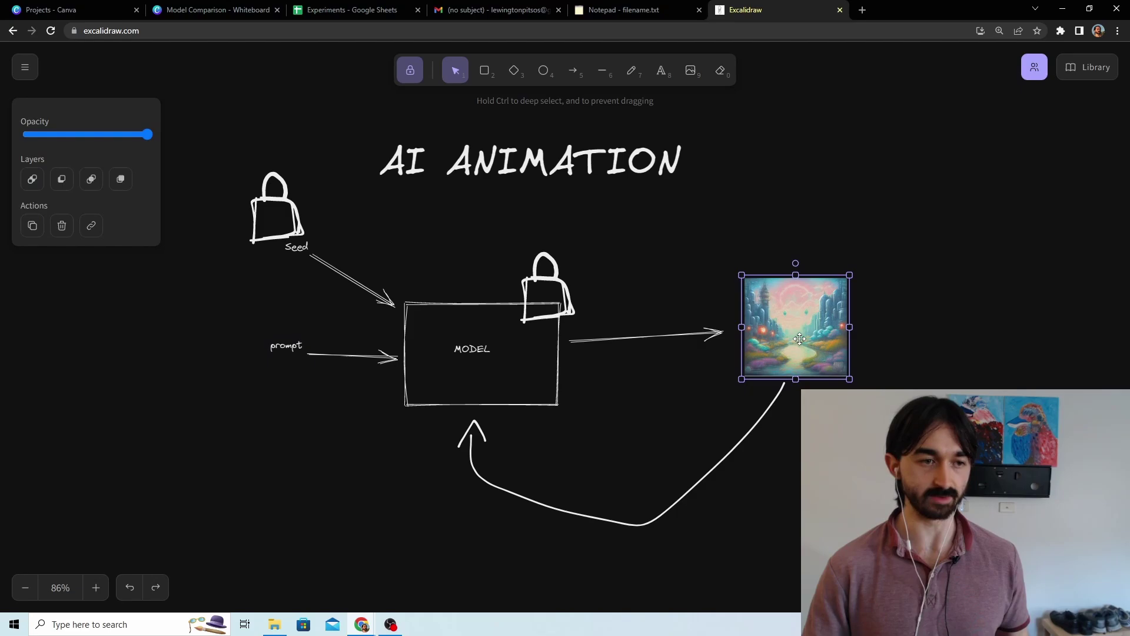
left_click_drag(800, 340, 796, 336)
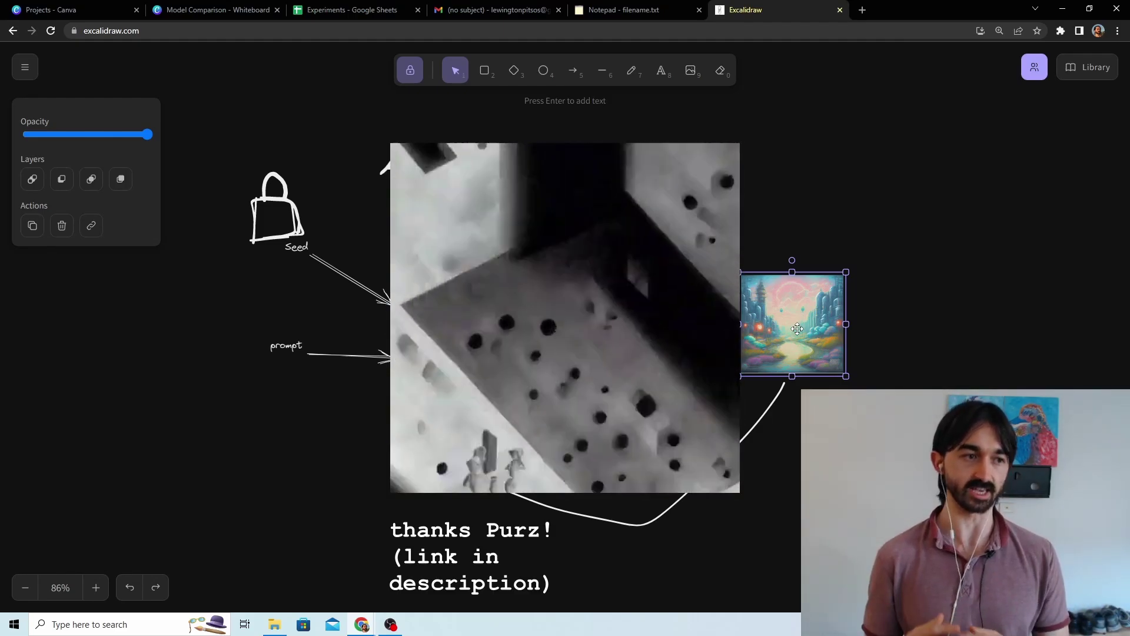
left_click_drag(193, 132, 294, 246)
key("Delete")
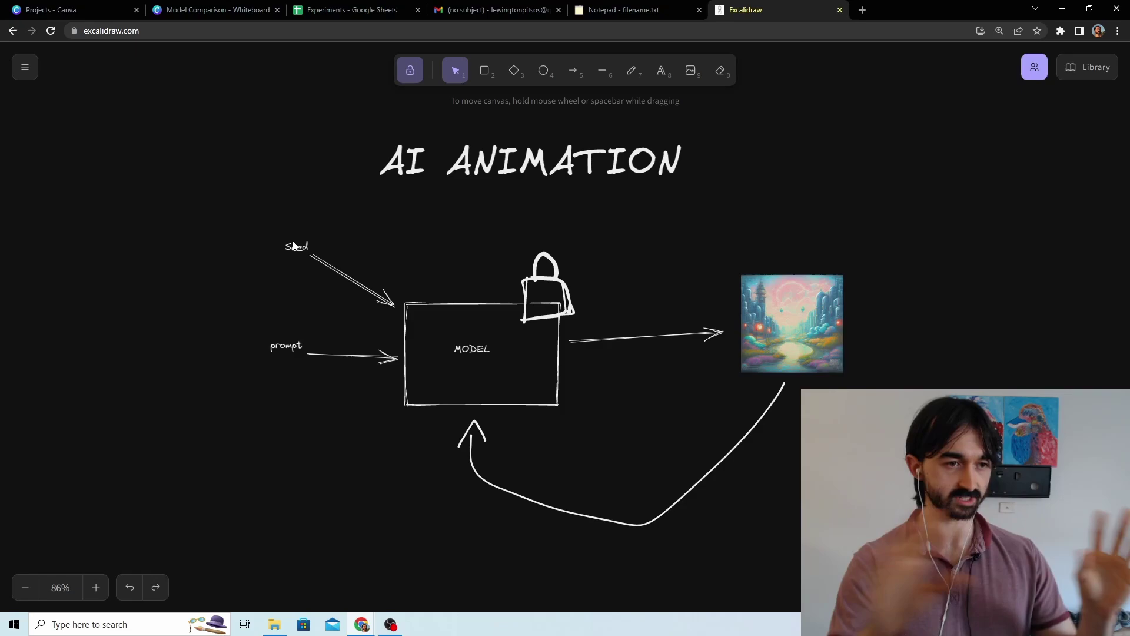
Step: Copy MODEL's padlock above Seed and move the original beside the prompt label
left_click(557, 339)
left_click(563, 313)
left_click(605, 304)
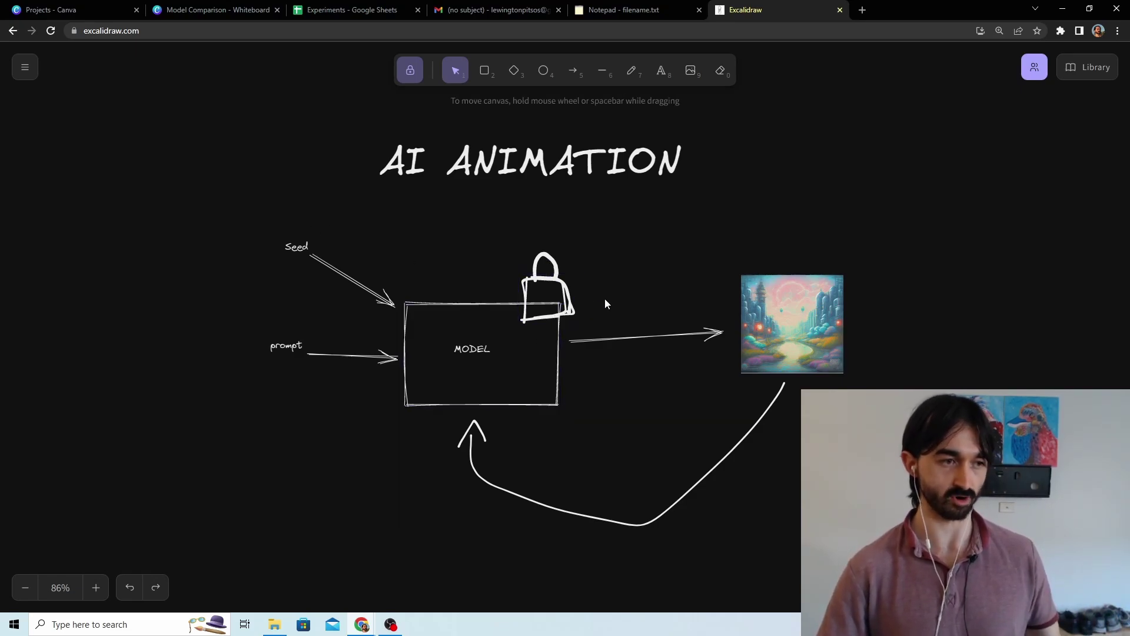
left_click(561, 277)
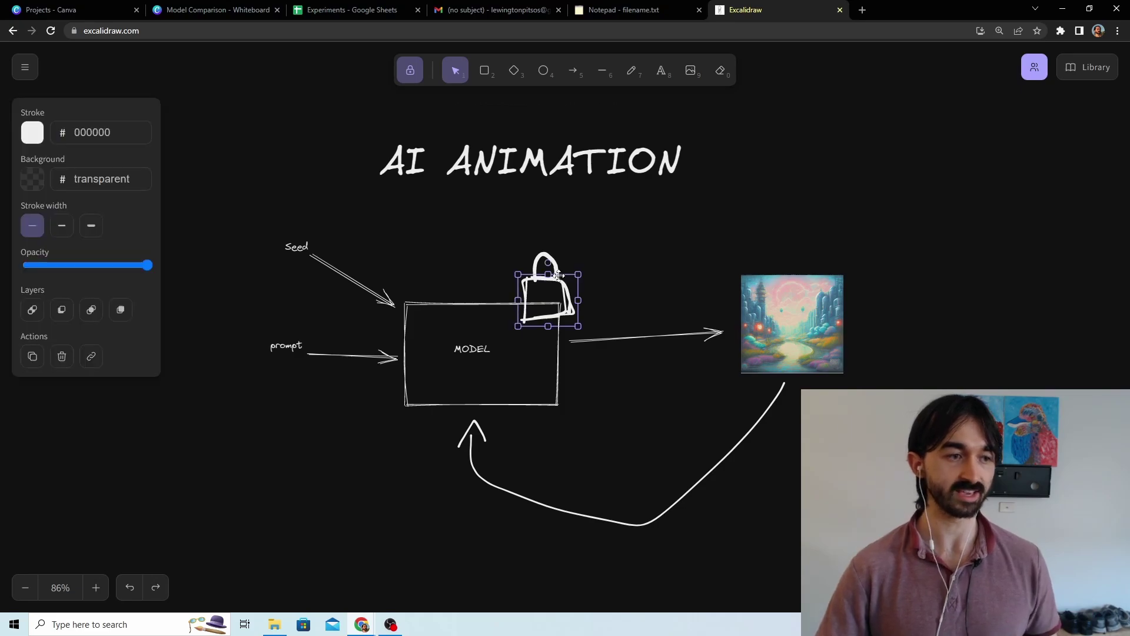
mouse_move(580, 291)
left_mouse_down()
mouse_move(586, 298)
mouse_move(416, 269)
mouse_move(284, 207)
left_mouse_up()
left_click_drag(541, 312, 229, 360)
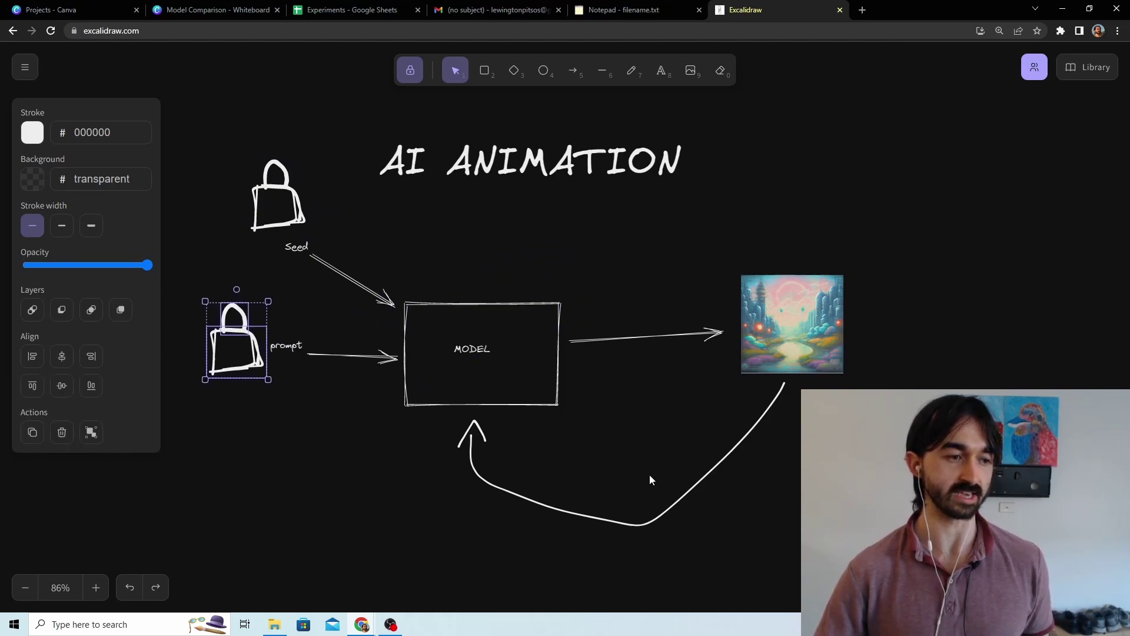
Step: Delete the curved feedback arrow and its leftover arrowhead
left_click(756, 425)
key("Delete")
left_click(484, 435)
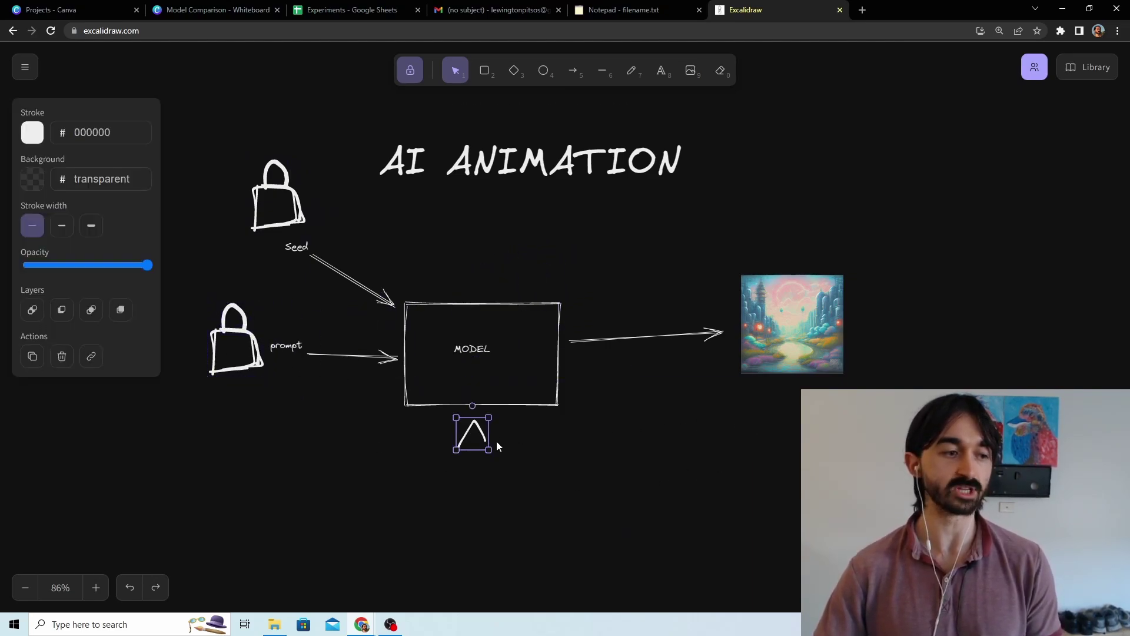
key("Delete")
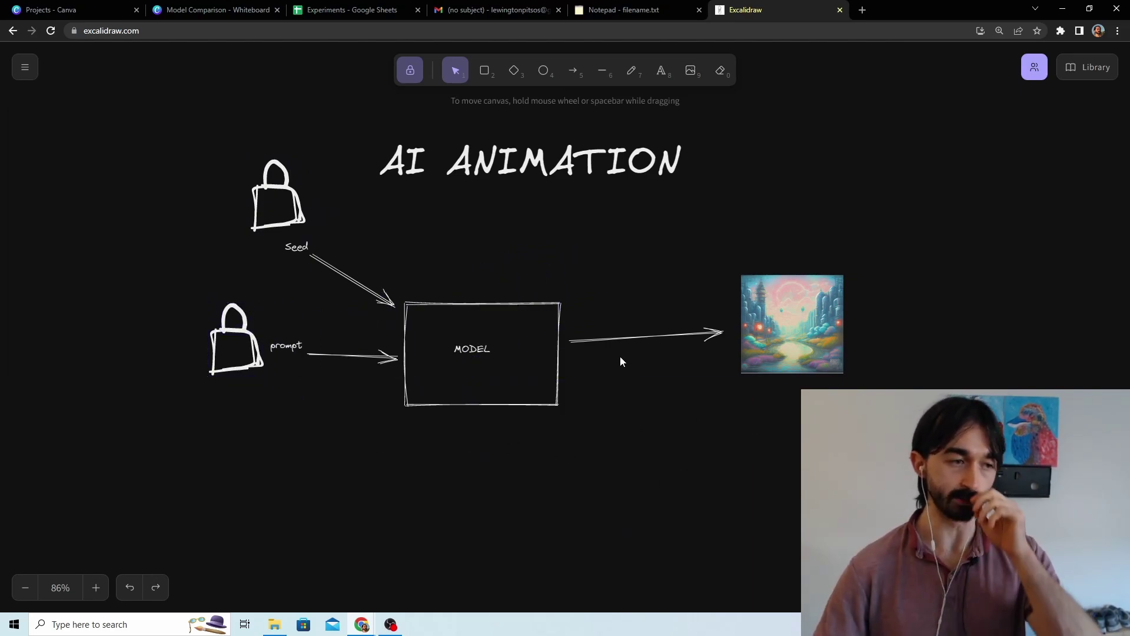
Step: Draw an arrow down and left from the MODEL box's lower corner to start the loop
left_click(573, 70)
mouse_move(573, 396)
left_mouse_down()
mouse_move(610, 469)
mouse_move(497, 429)
mouse_move(494, 439)
left_mouse_up()
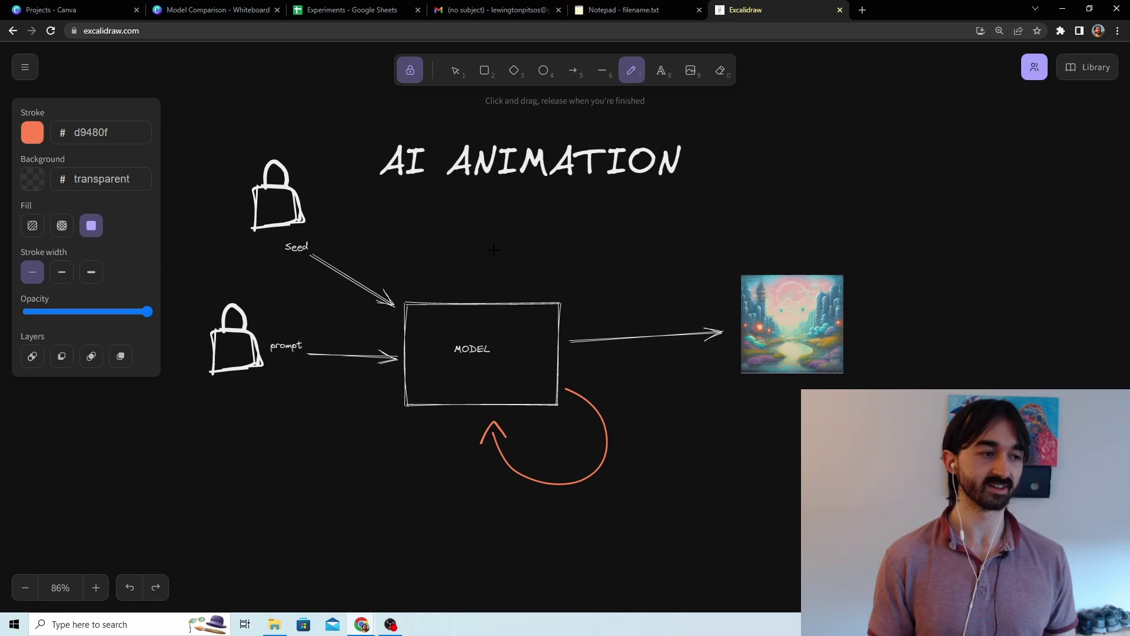